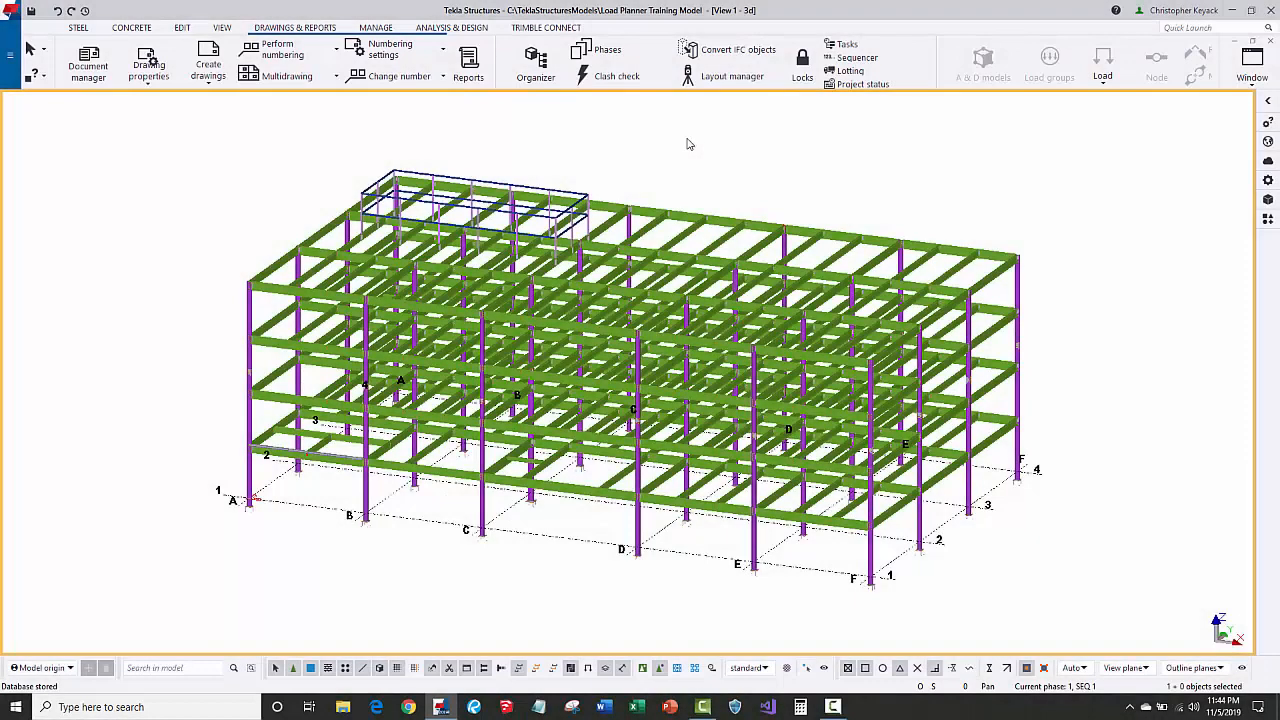
Browse the model's drawing list, then return to the model view.
{"action": "left_click", "coordinate": [105, 68]}
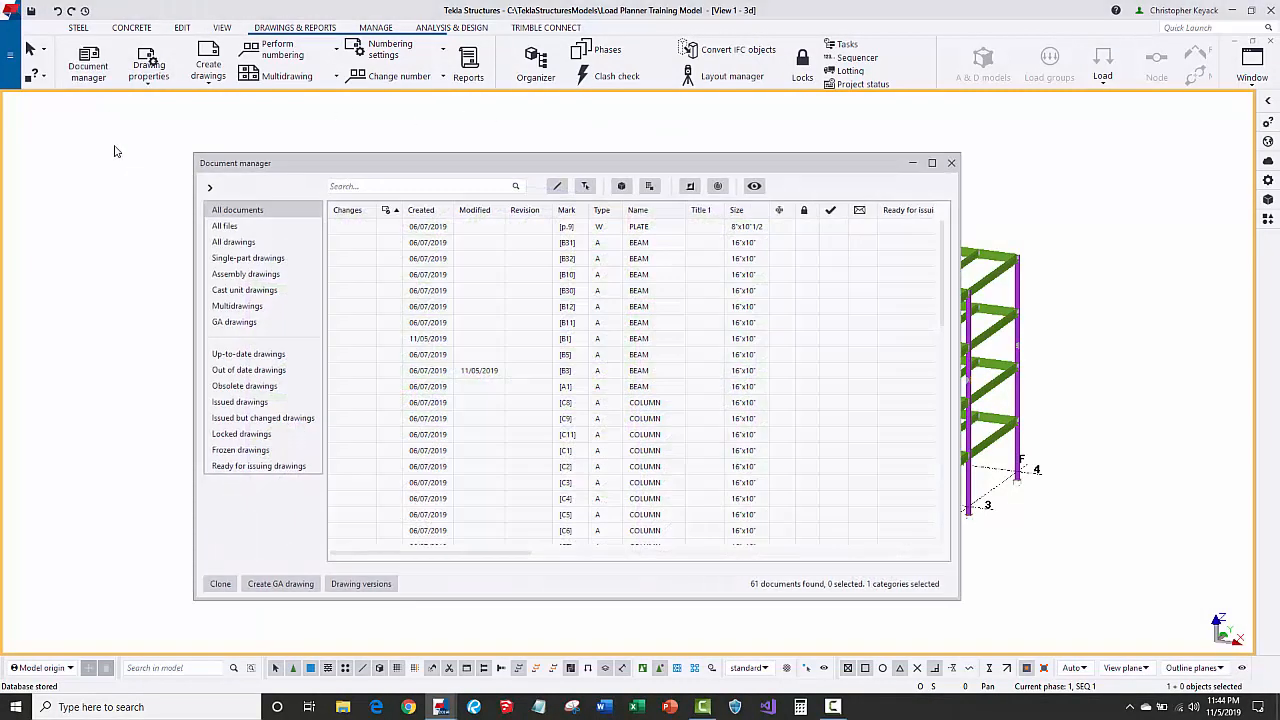
{"action": "scroll", "coordinate": [535, 331], "scroll_direction": "down", "scroll_amount": 4}
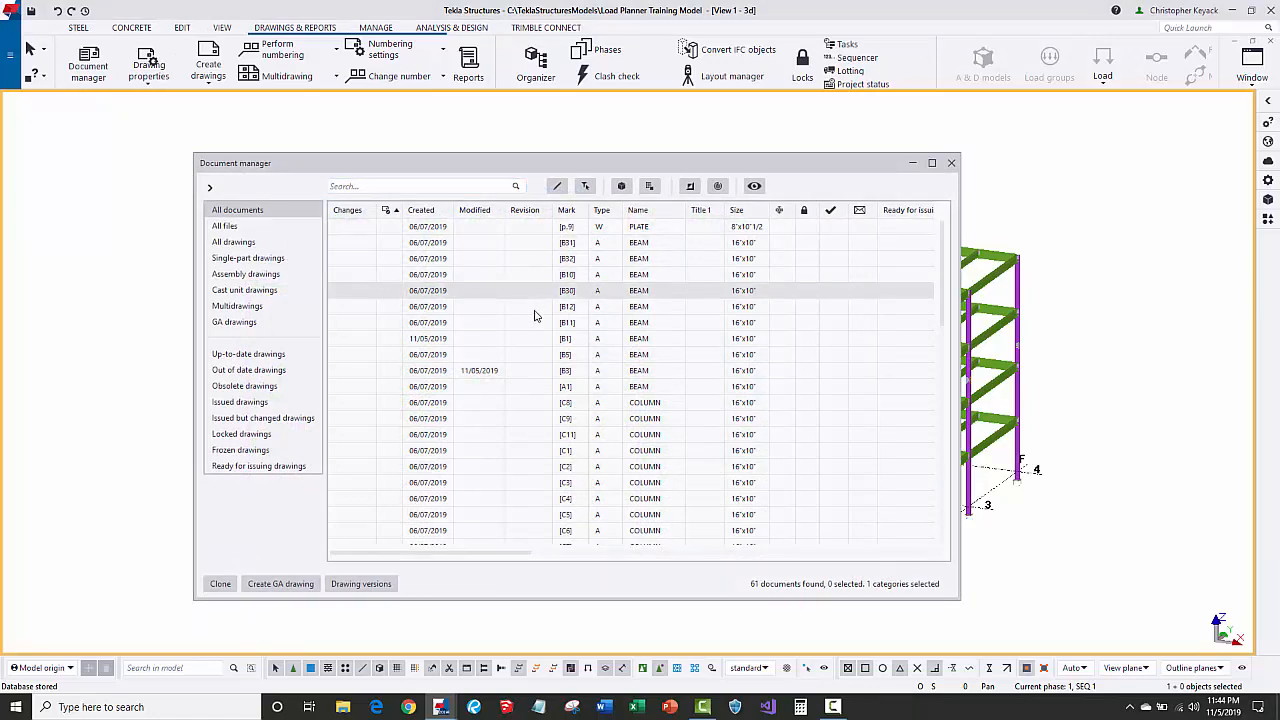
{"action": "scroll", "coordinate": [535, 331], "scroll_direction": "down", "scroll_amount": 6}
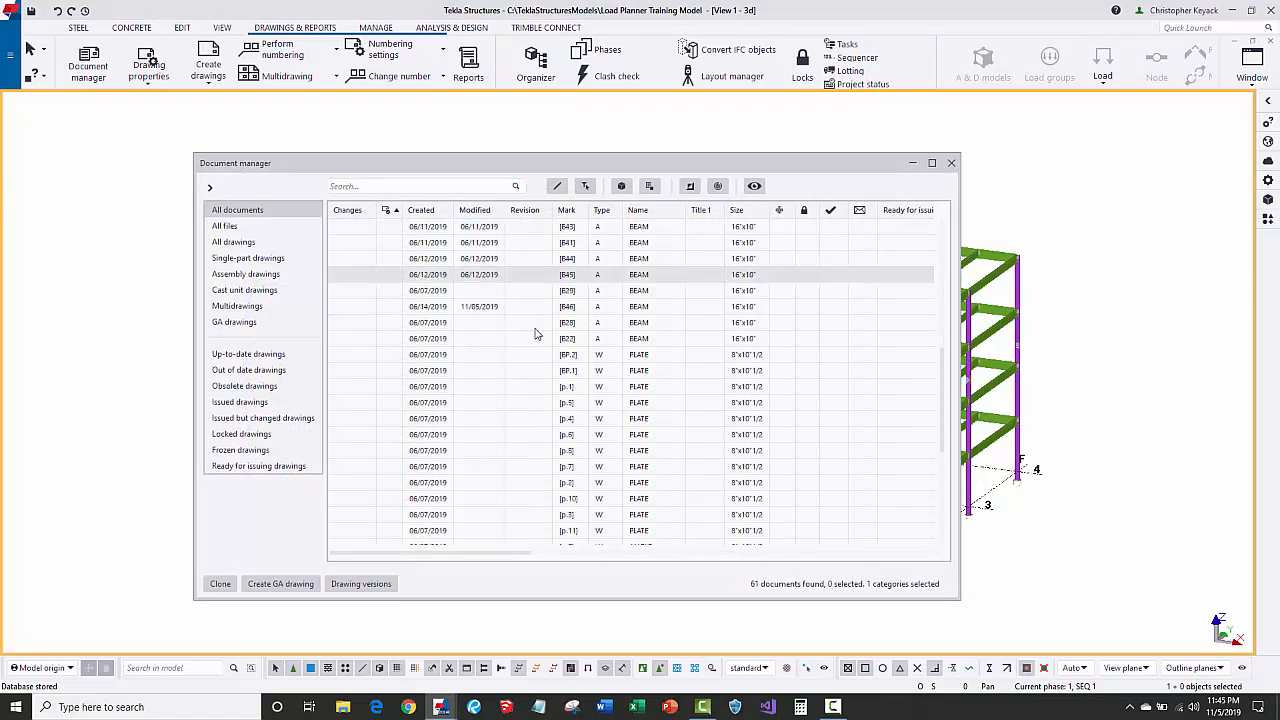
{"action": "left_click", "coordinate": [951, 162]}
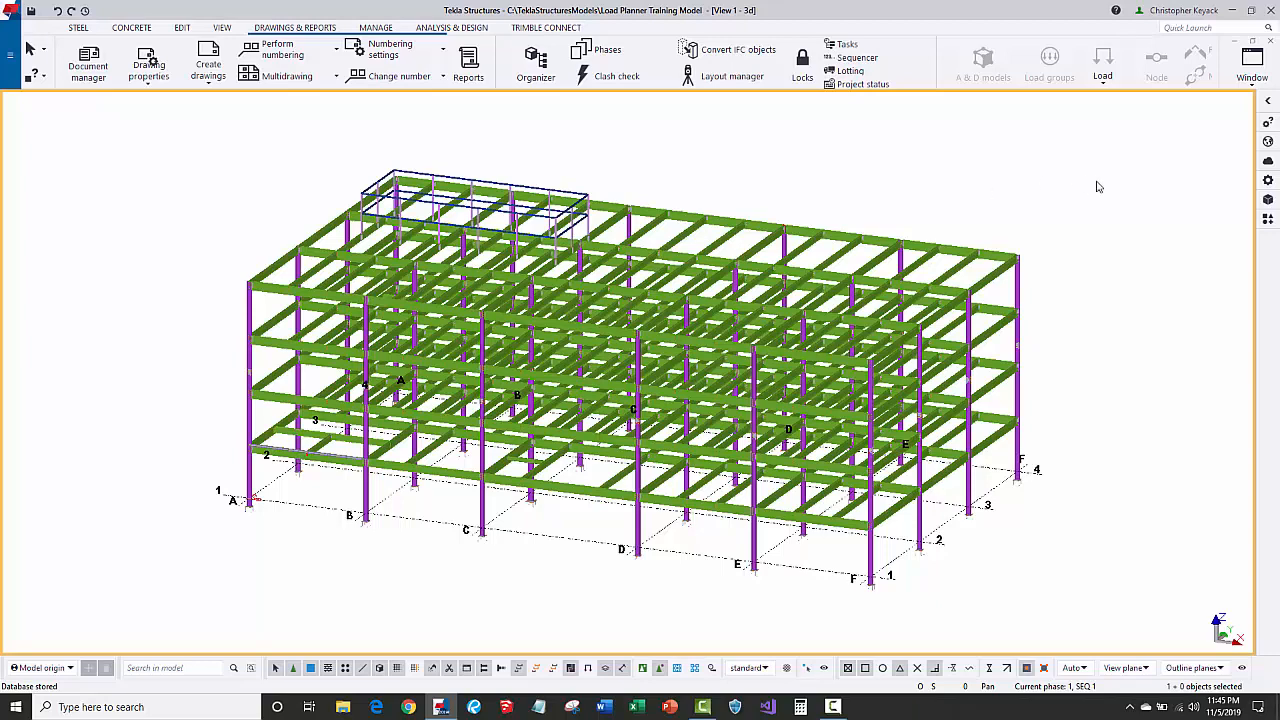
Launch the CMK BIM LeftToDraw tool from Applications & components.
{"action": "left_click", "coordinate": [1267, 218]}
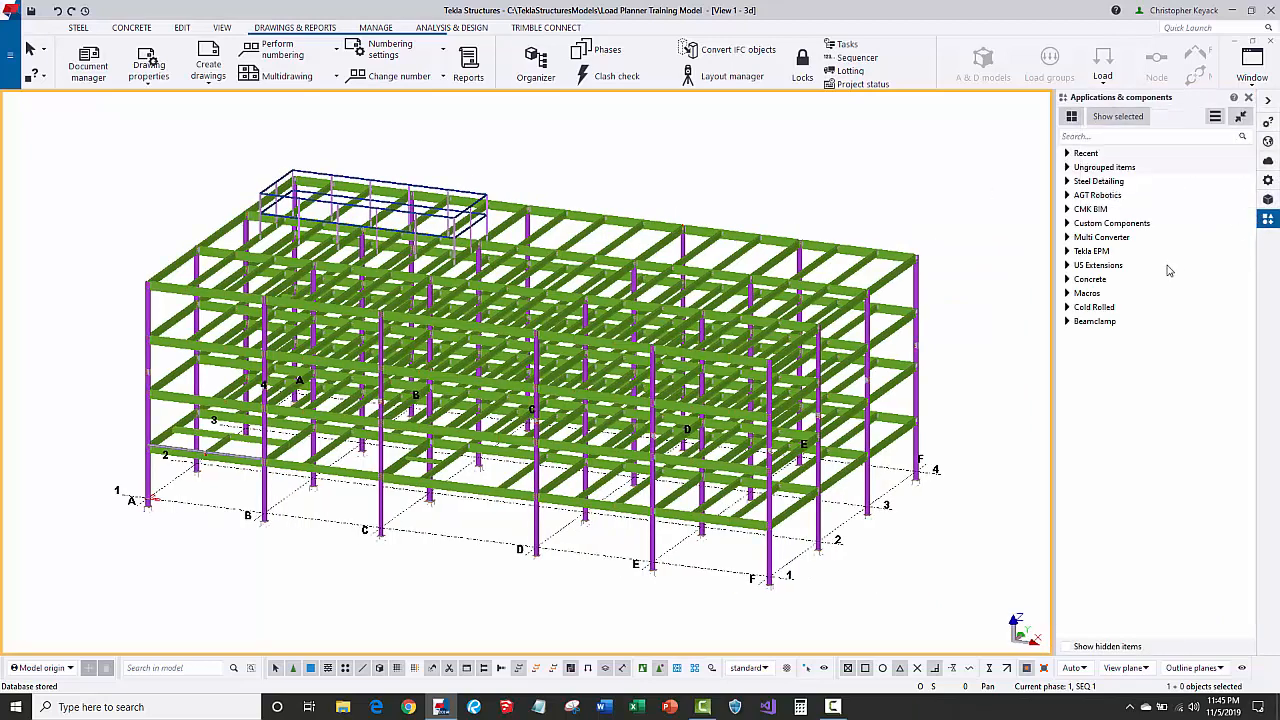
{"action": "left_click", "coordinate": [1067, 209]}
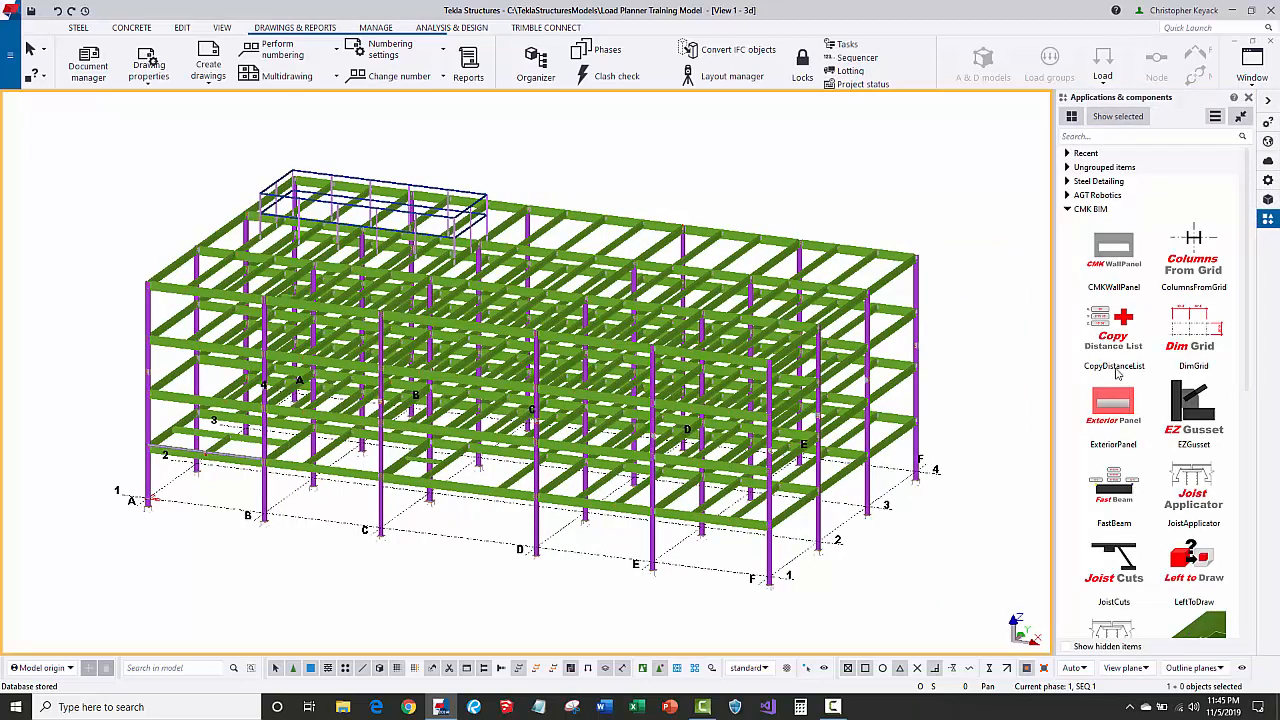
{"action": "scroll", "coordinate": [1125, 420], "scroll_direction": "down", "scroll_amount": 3}
{"action": "left_click", "coordinate": [1197, 430]}
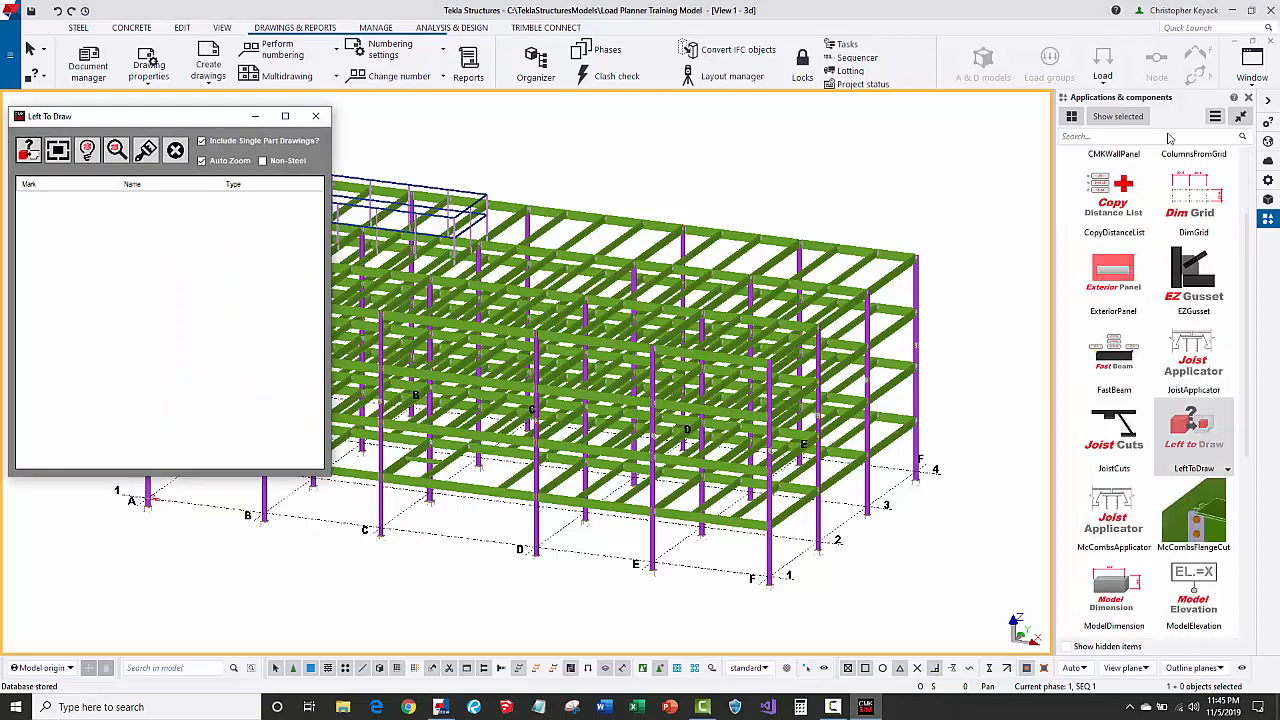
{"action": "left_click", "coordinate": [1249, 98]}
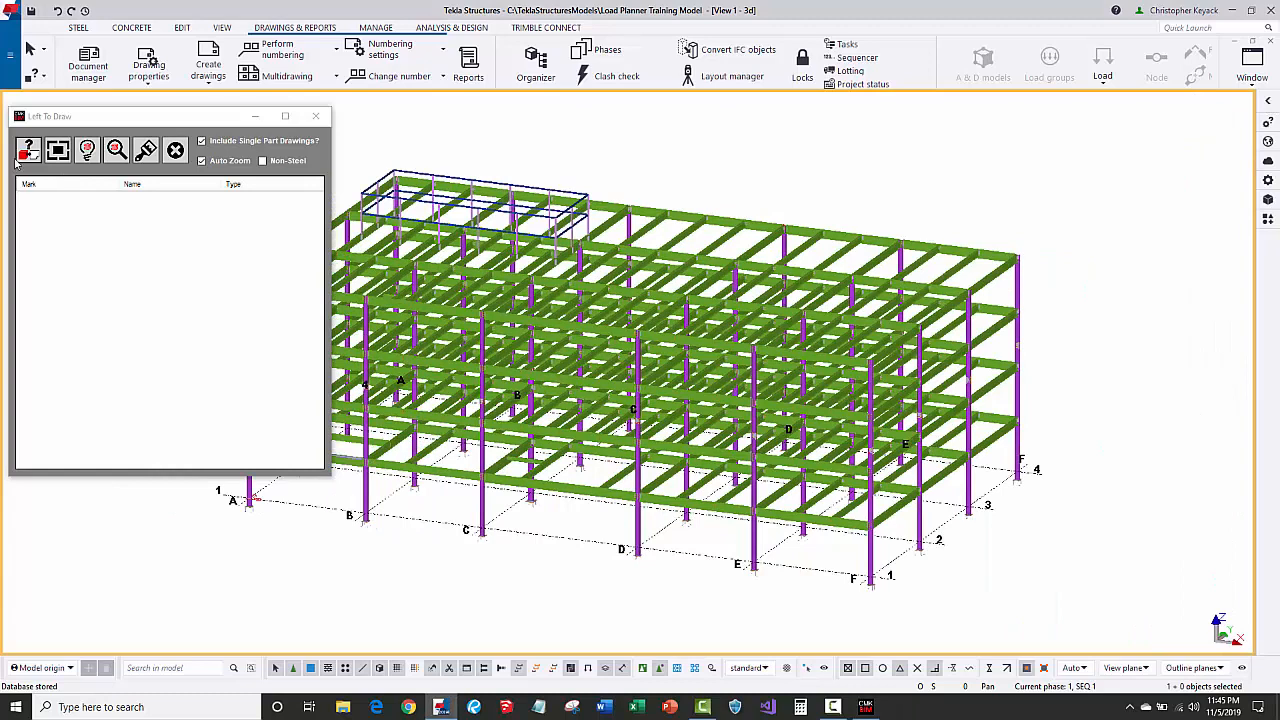
Run the Left To Draw check and select the first m2 WASHER row.
{"action": "left_click", "coordinate": [27, 151]}
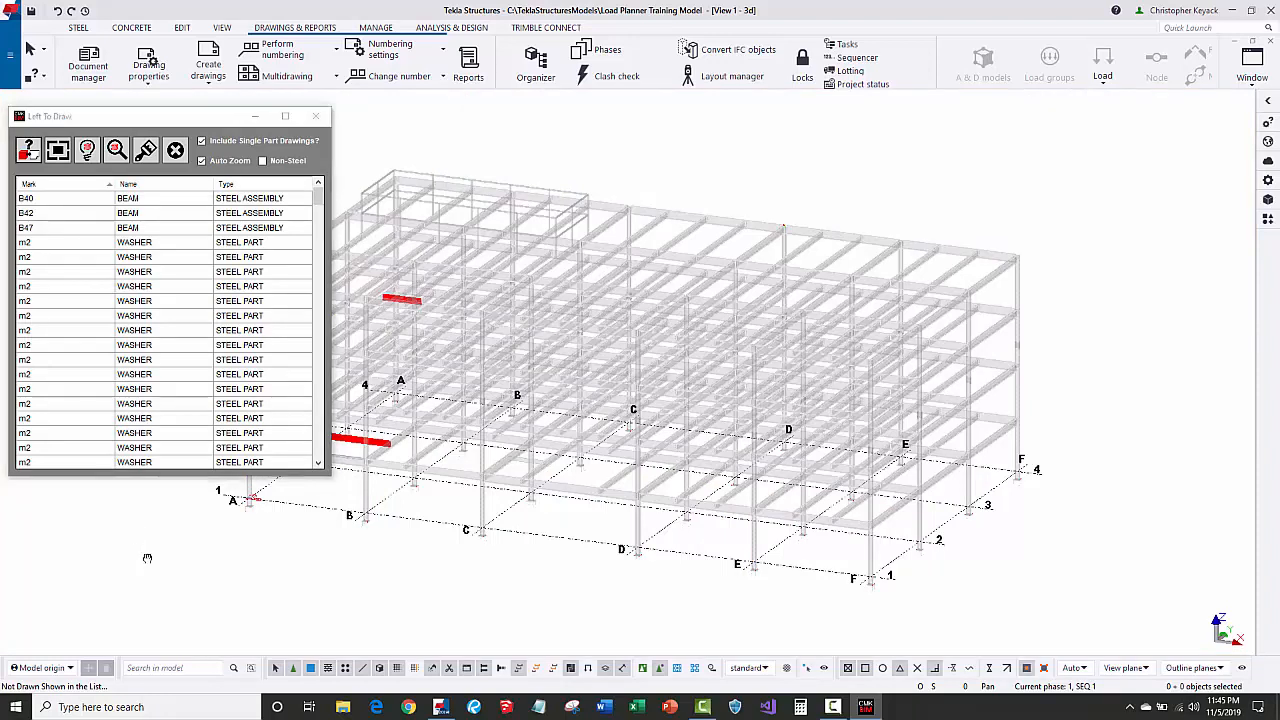
{"action": "middle_click_drag", "start_coordinate": [176, 554], "coordinate": [287, 545]}
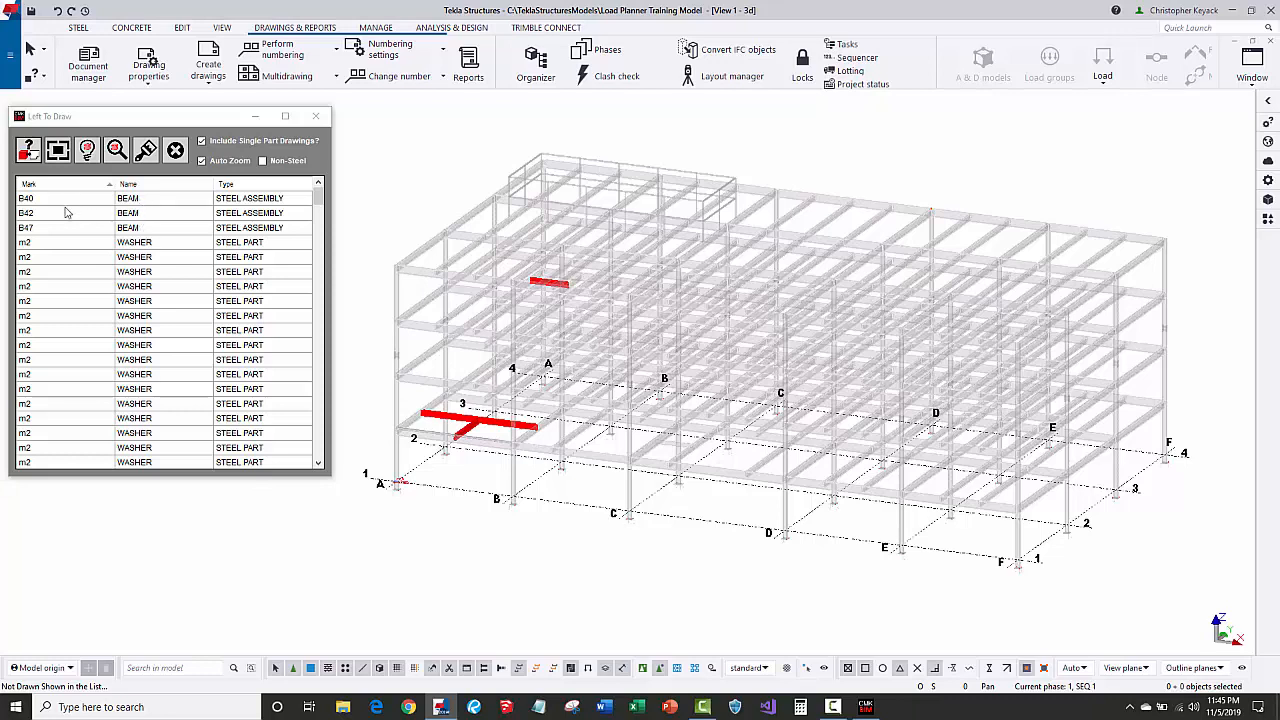
{"action": "left_click", "coordinate": [61, 244]}
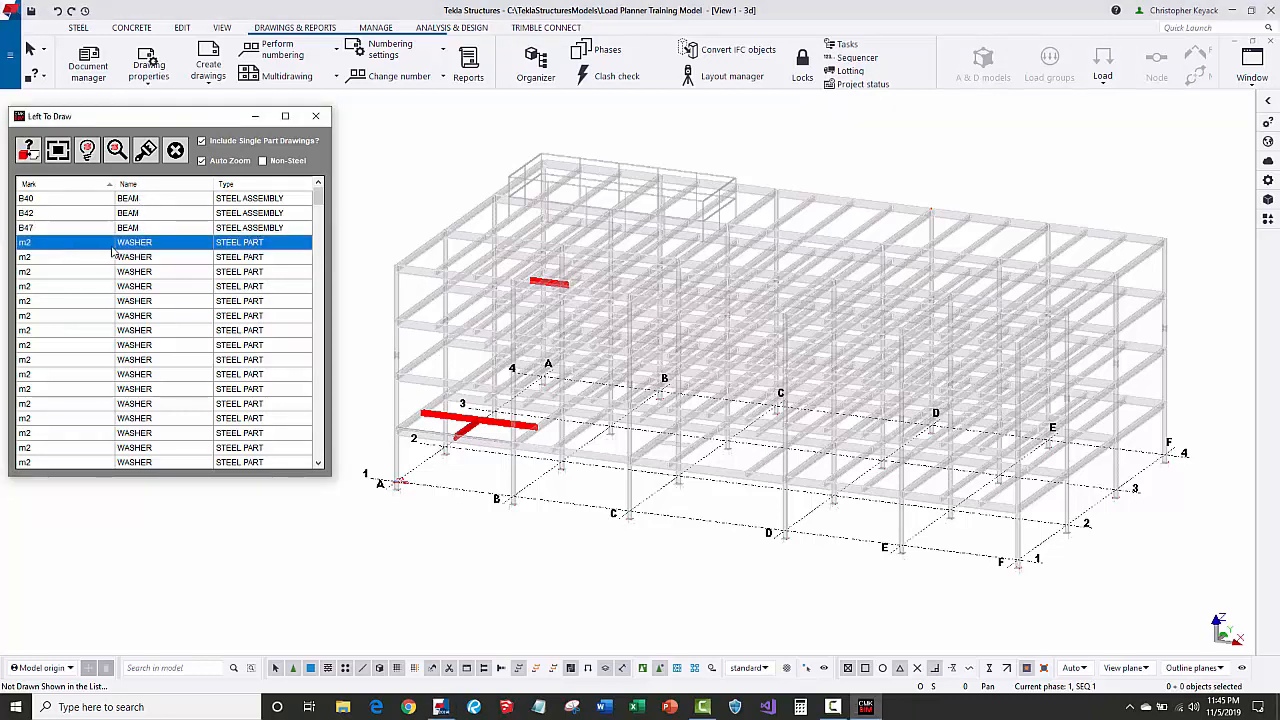
Zoom to the m2 washer on the base plate anchor bolts and scroll to the m3 NUT rows.
{"action": "left_click", "coordinate": [88, 150]}
{"action": "scroll", "coordinate": [611, 452], "scroll_direction": "down", "scroll_amount": 7}
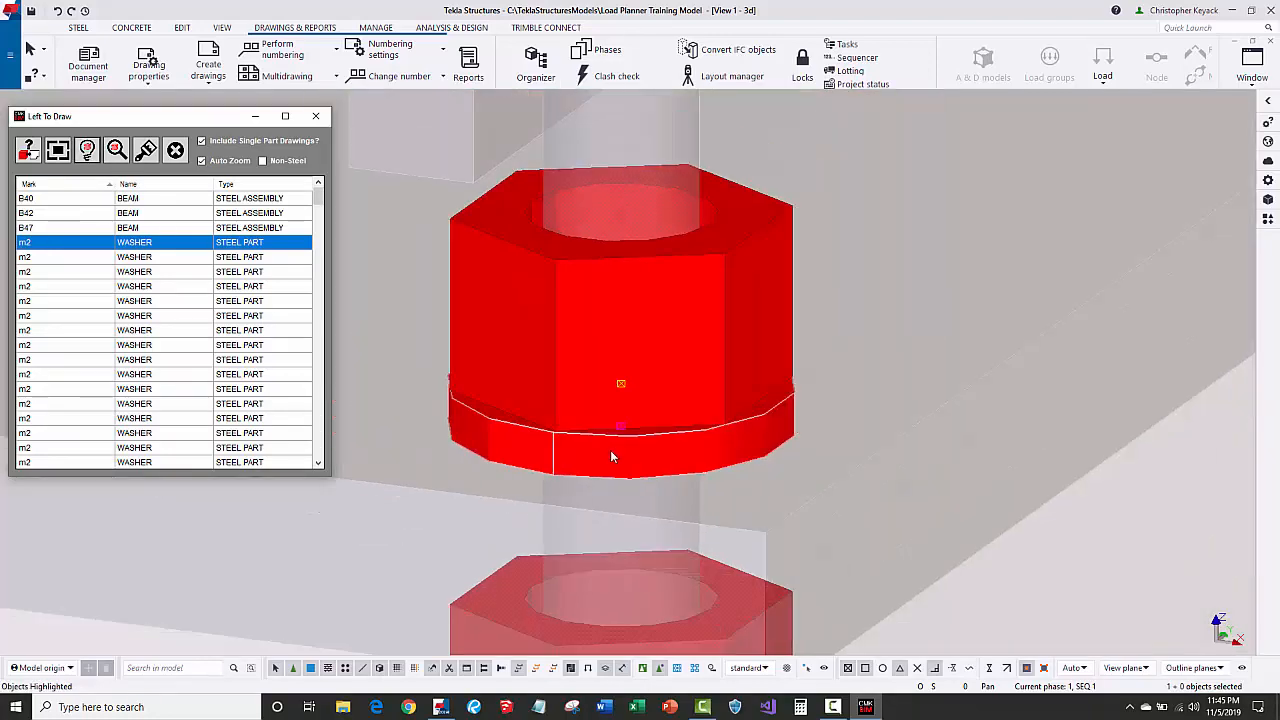
{"action": "scroll", "coordinate": [990, 575], "scroll_direction": "down", "scroll_amount": 4}
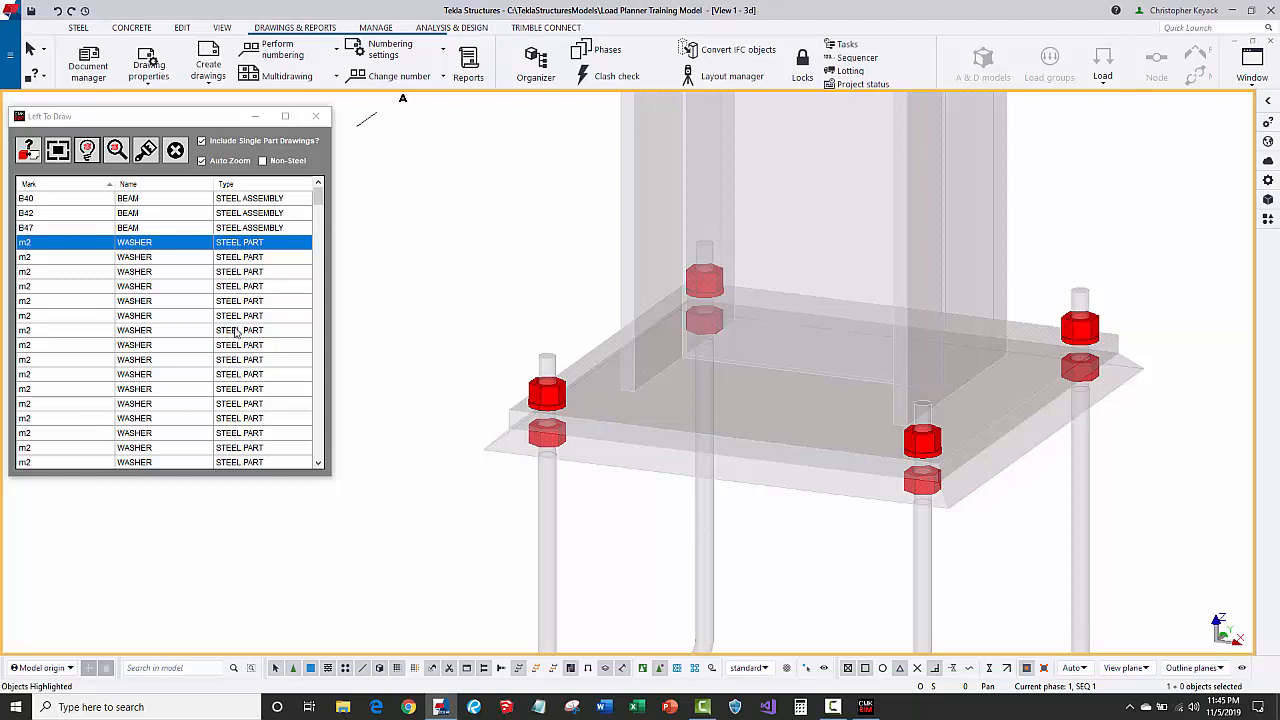
{"action": "scroll", "coordinate": [548, 390], "scroll_direction": "up", "scroll_amount": 3}
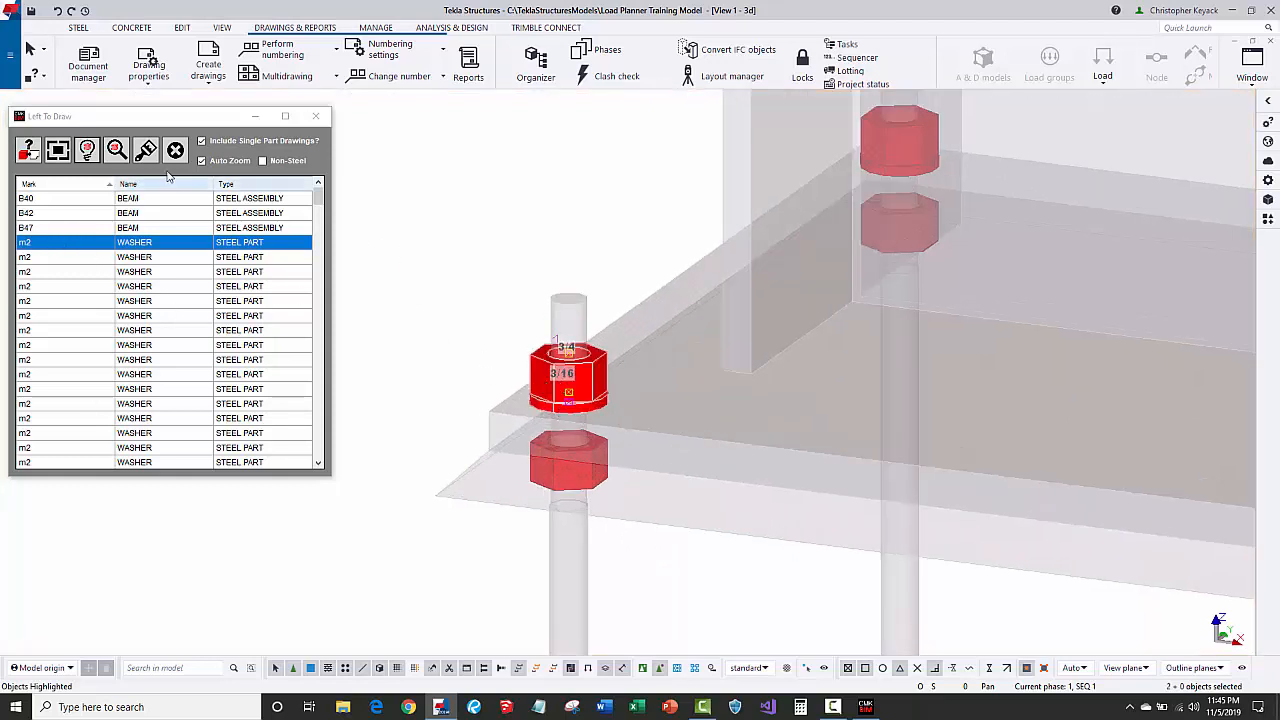
{"action": "left_click", "coordinate": [56, 151]}
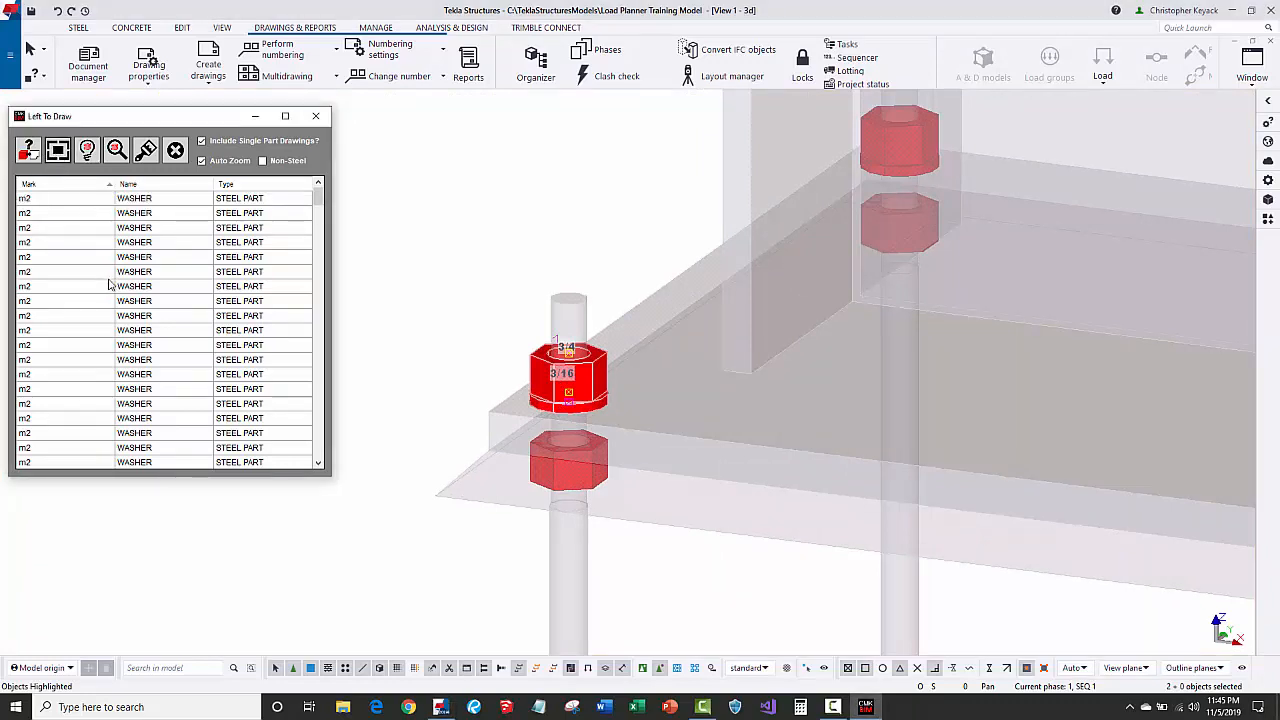
{"action": "scroll", "coordinate": [50, 220], "scroll_direction": "down", "scroll_amount": 5}
{"action": "left_click_drag", "start_coordinate": [317, 236], "coordinate": [316, 452]}
{"action": "left_click", "coordinate": [70, 205]}
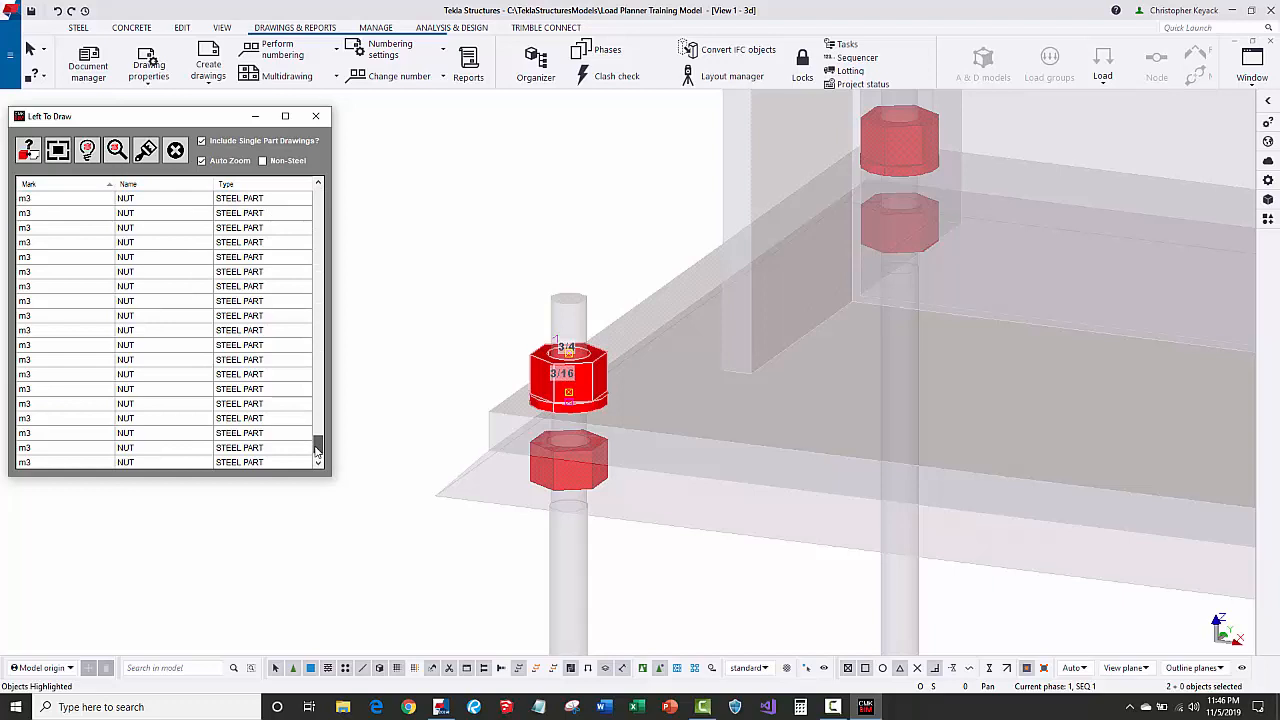
Delete all washer and nut rows, reset part colours, and rerun the Left To Draw check.
{"action": "left_click", "coordinate": [106, 449], "text": "shift"}
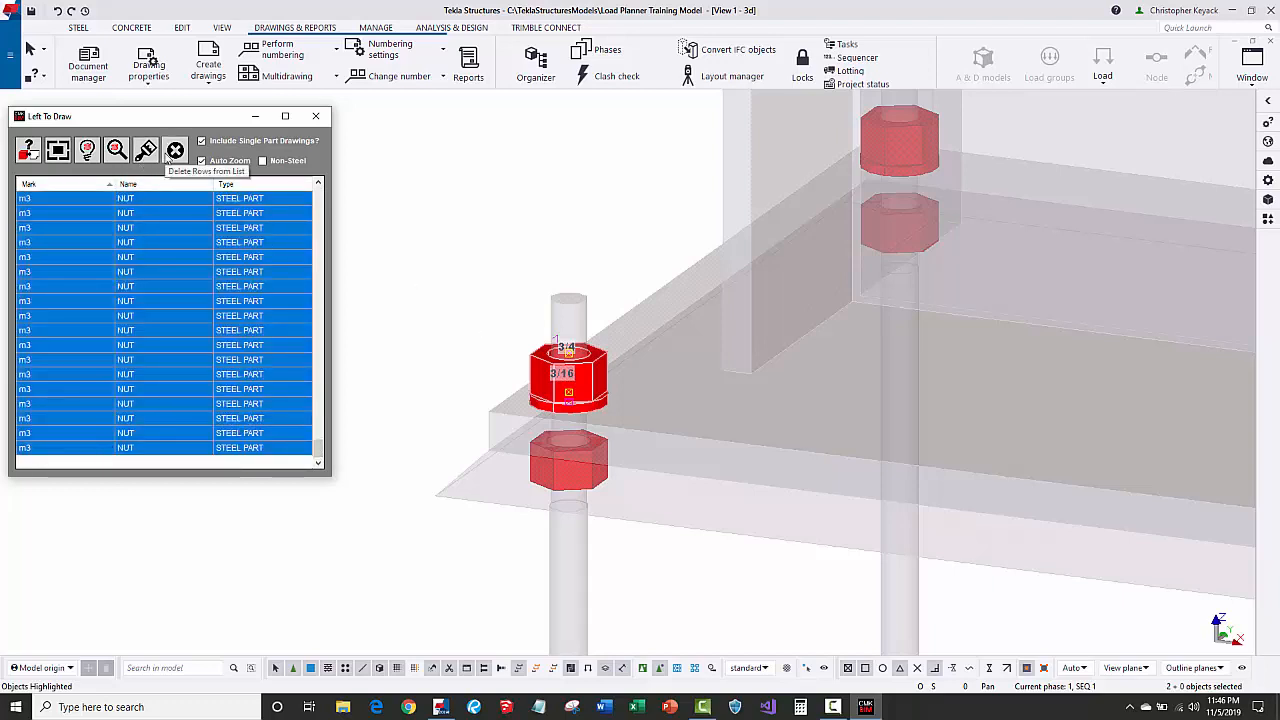
{"action": "left_click", "coordinate": [175, 150]}
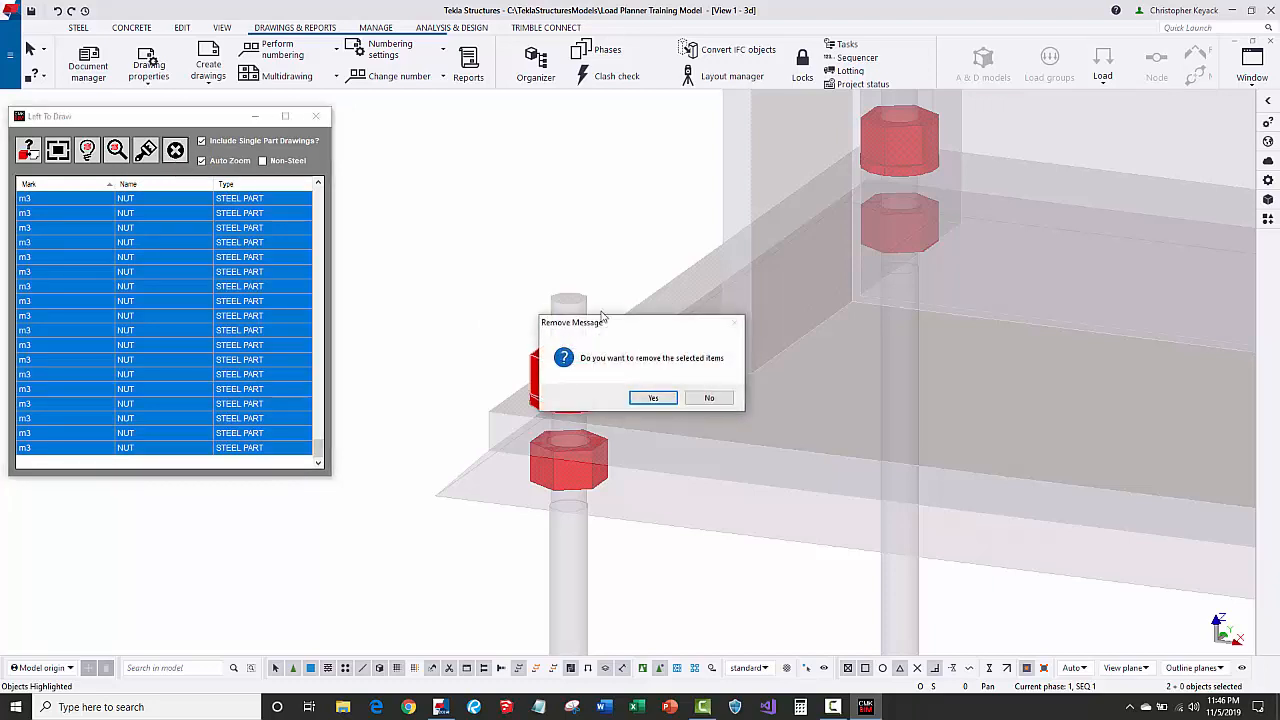
{"action": "left_click", "coordinate": [652, 398]}
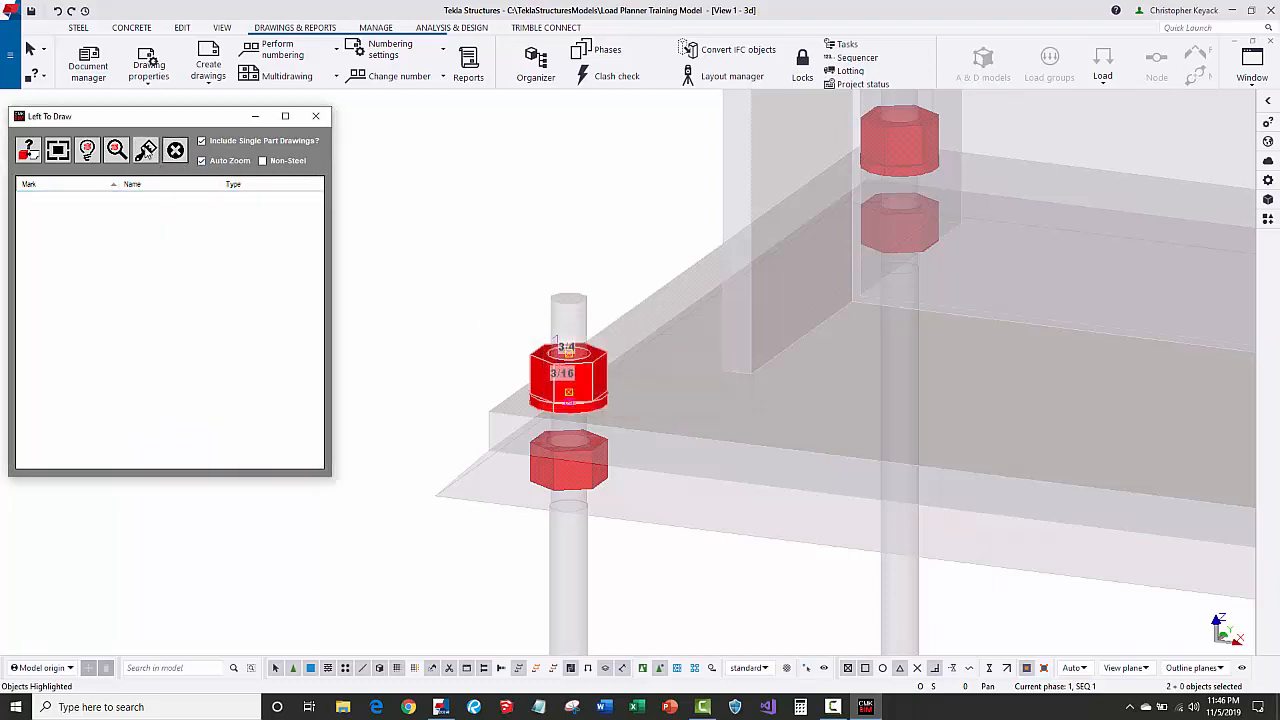
{"action": "left_click", "coordinate": [146, 150]}
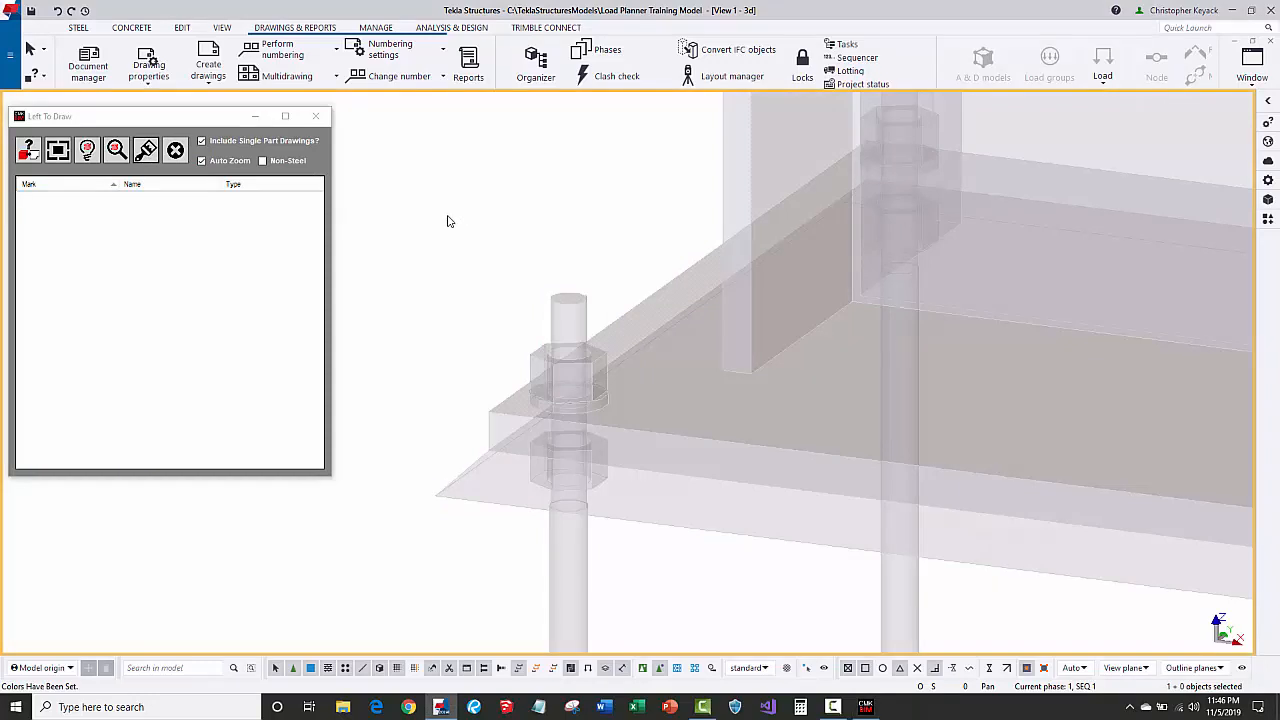
{"action": "scroll", "coordinate": [443, 250], "scroll_direction": "down", "scroll_amount": 5}
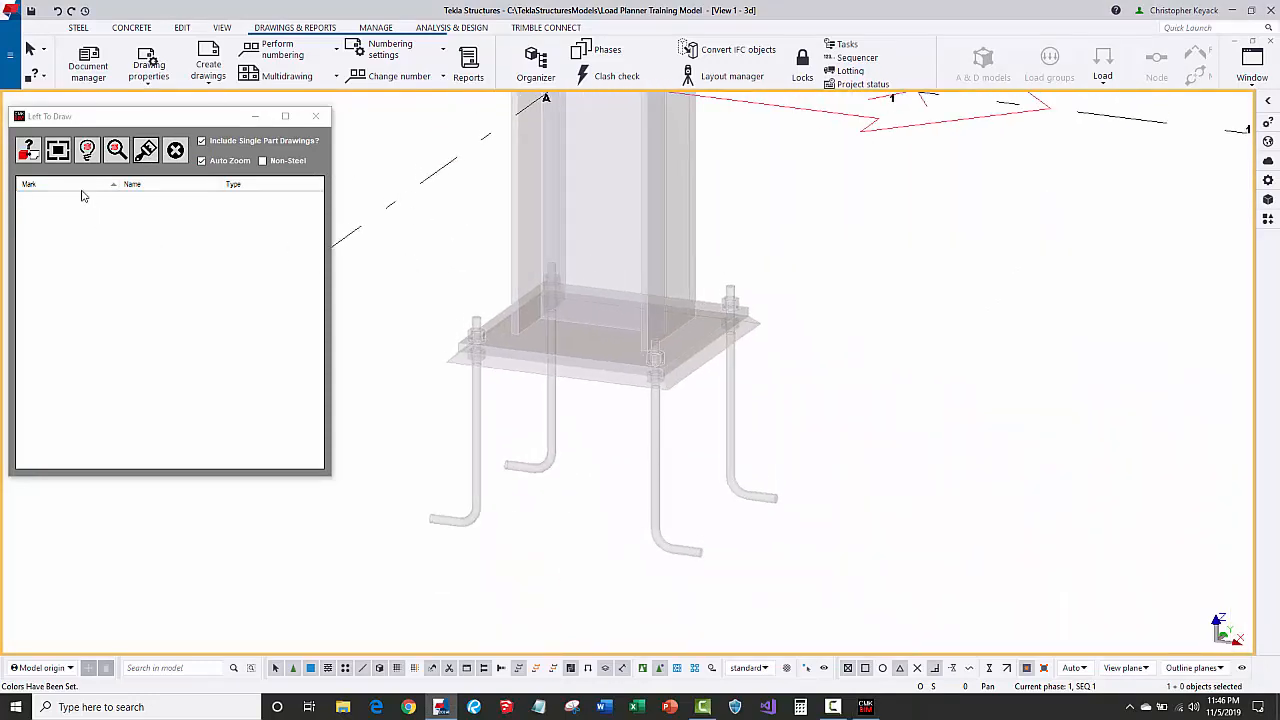
{"action": "left_click", "coordinate": [57, 150]}
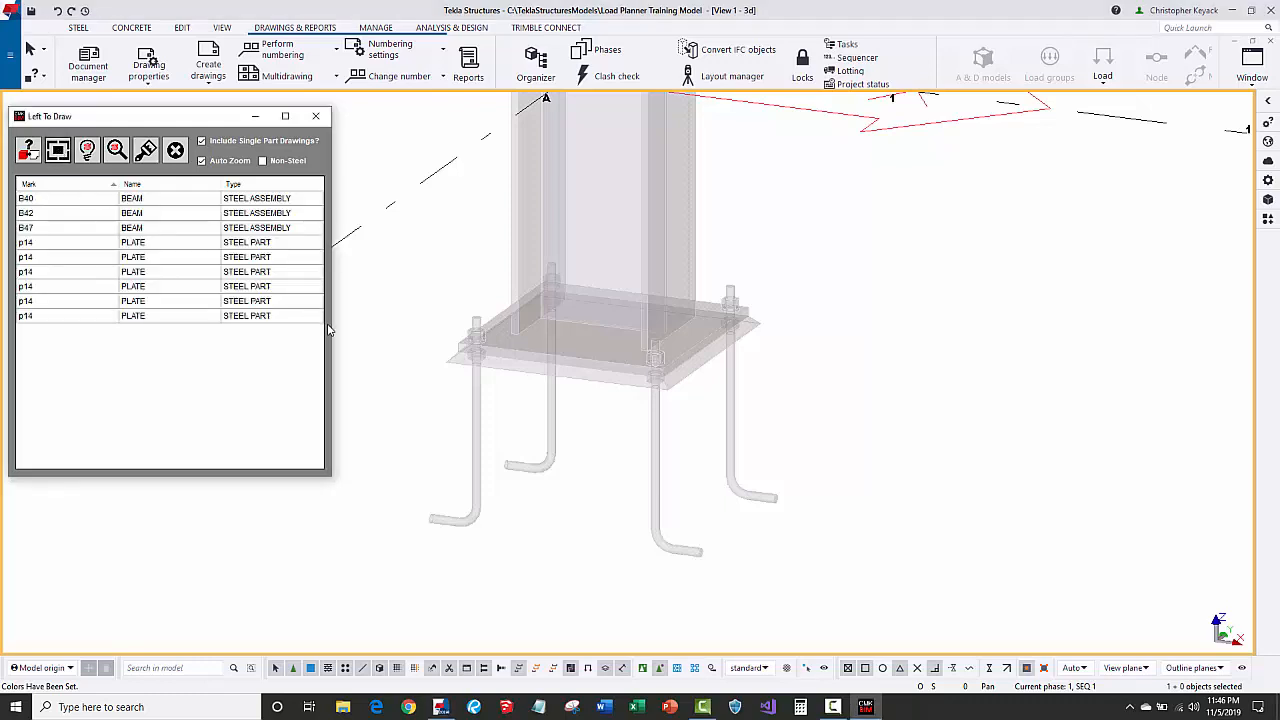
Highlight the first p14 plate and create a Single Part Drawing for it.
{"action": "left_click", "coordinate": [28, 245]}
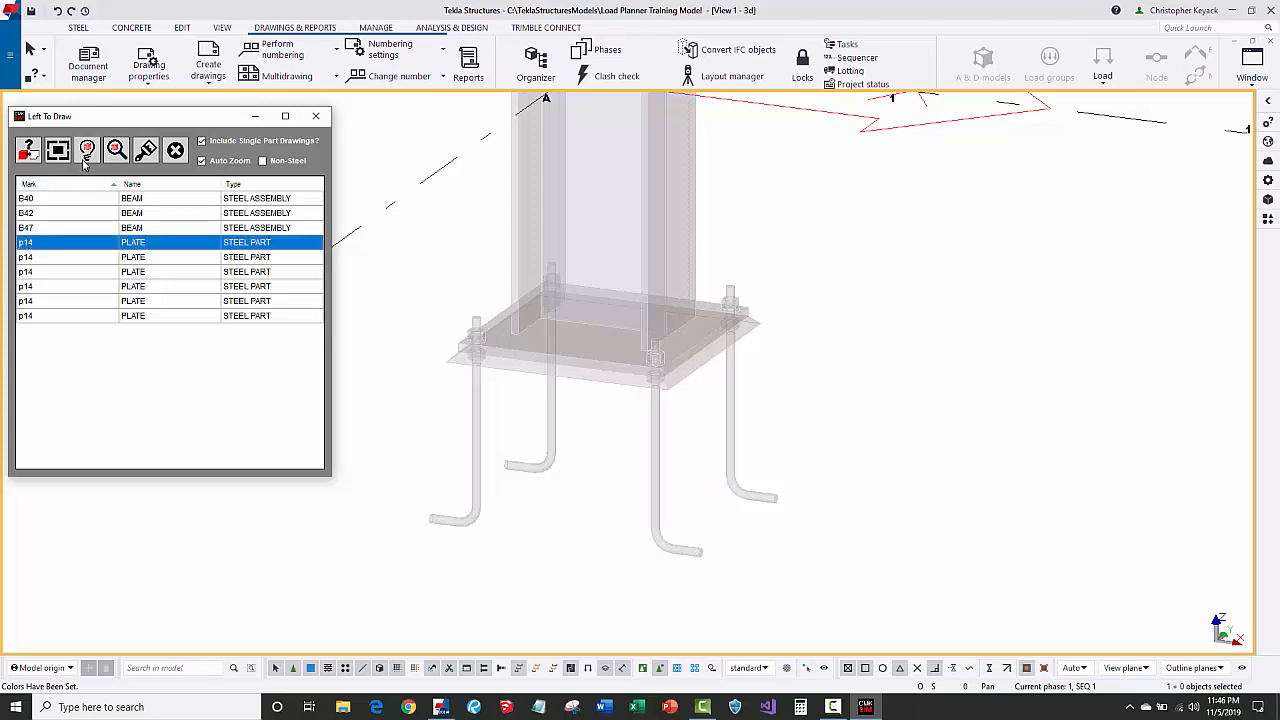
{"action": "left_click", "coordinate": [86, 154]}
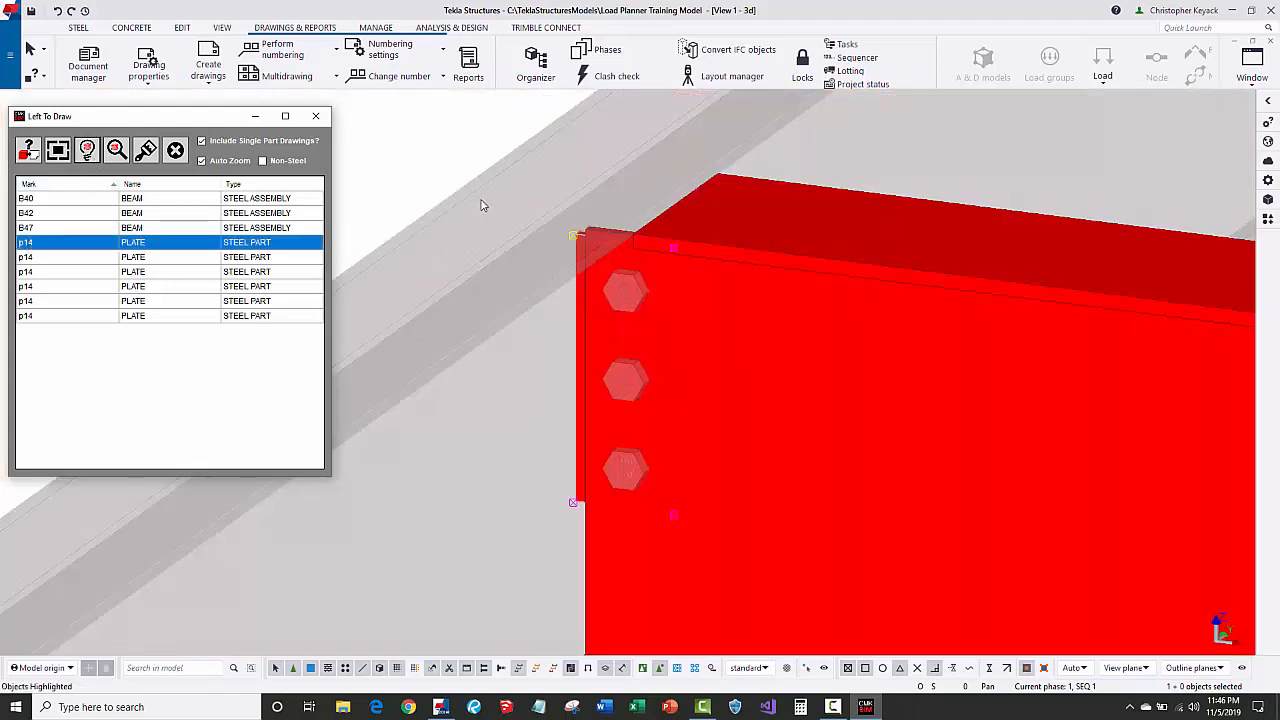
{"action": "right_click", "coordinate": [582, 388]}
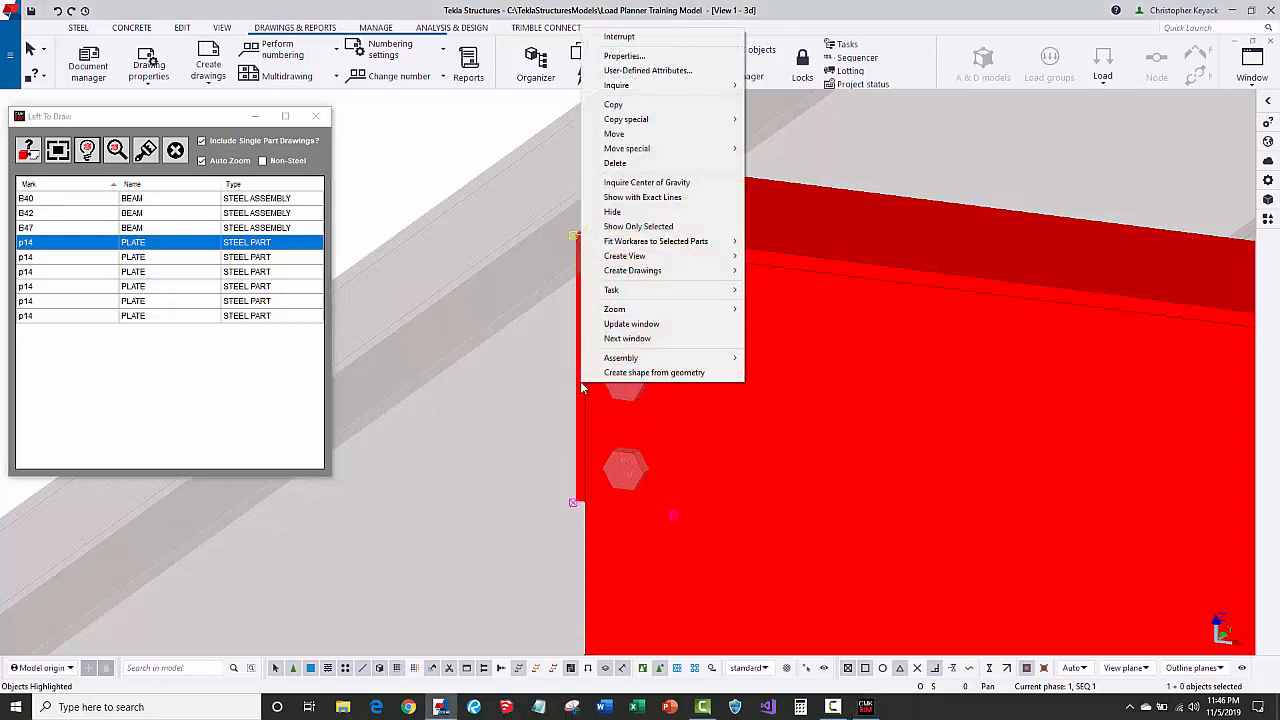
{"action": "mouse_move", "coordinate": [656, 365]}
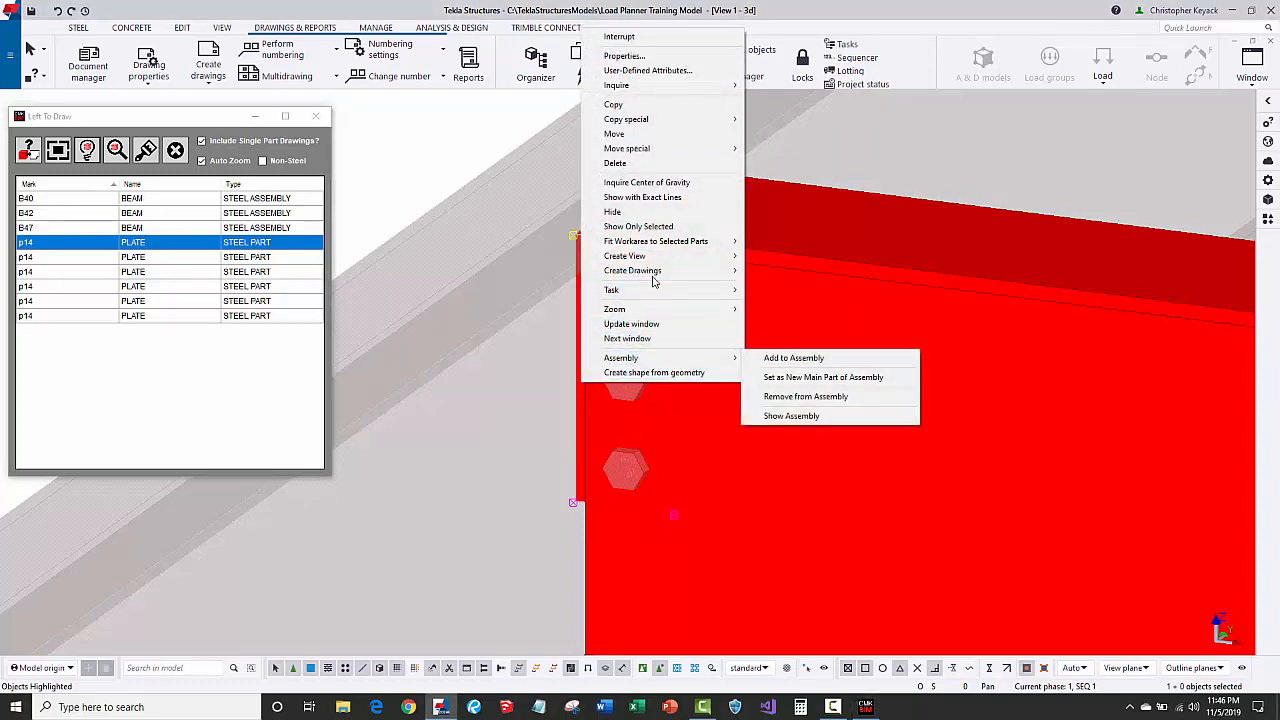
{"action": "left_click", "coordinate": [770, 270]}
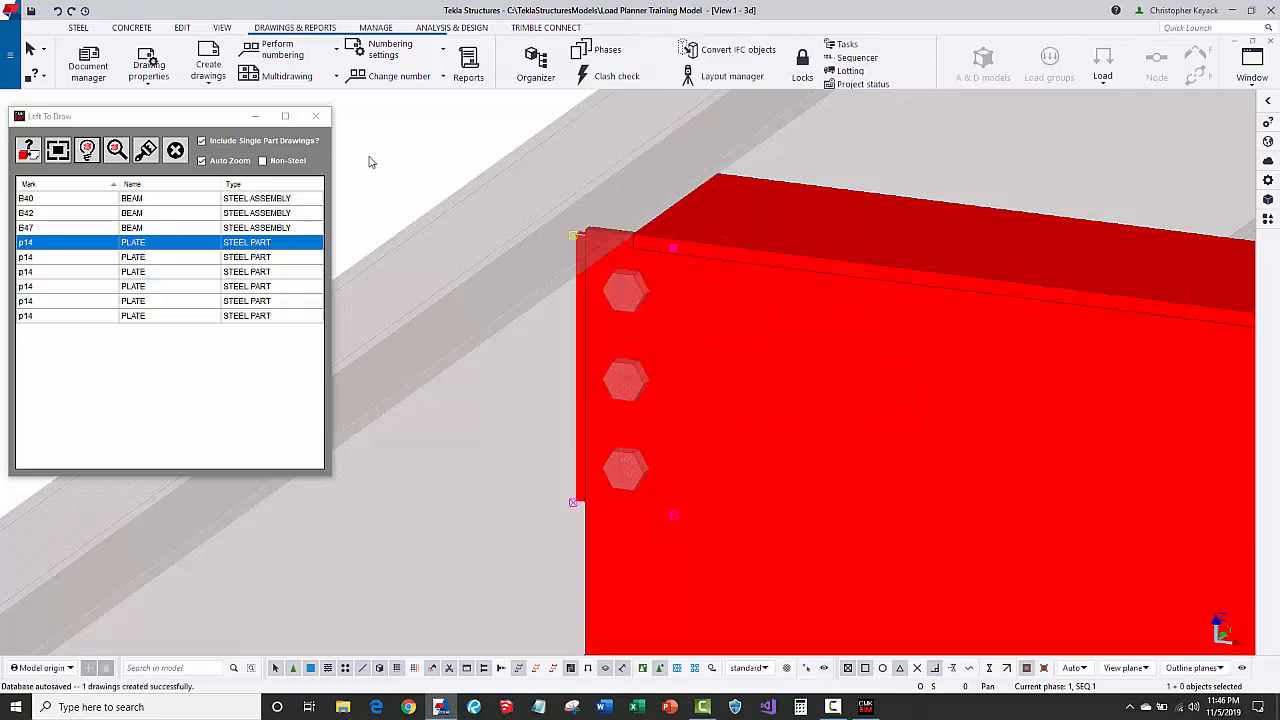
Delete the six p14 plate rows from the list and reset the model colours.
{"action": "left_click", "coordinate": [48, 315], "text": "shift"}
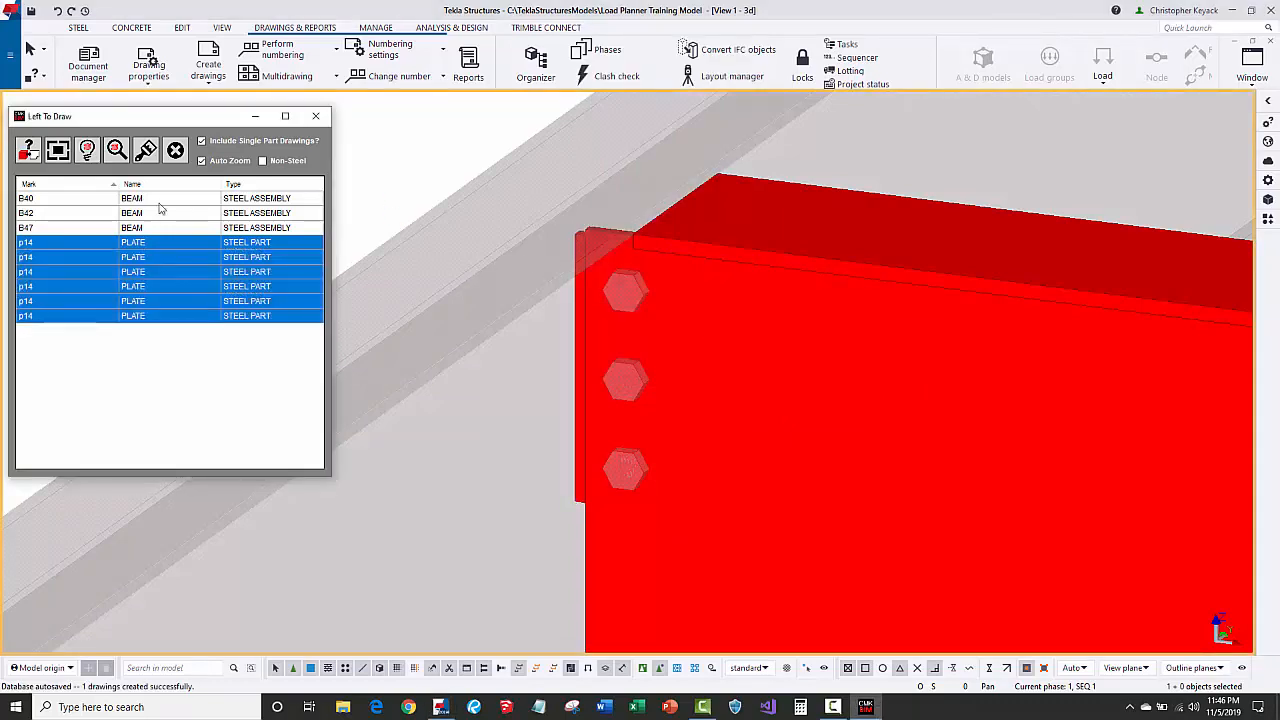
{"action": "left_click", "coordinate": [175, 150]}
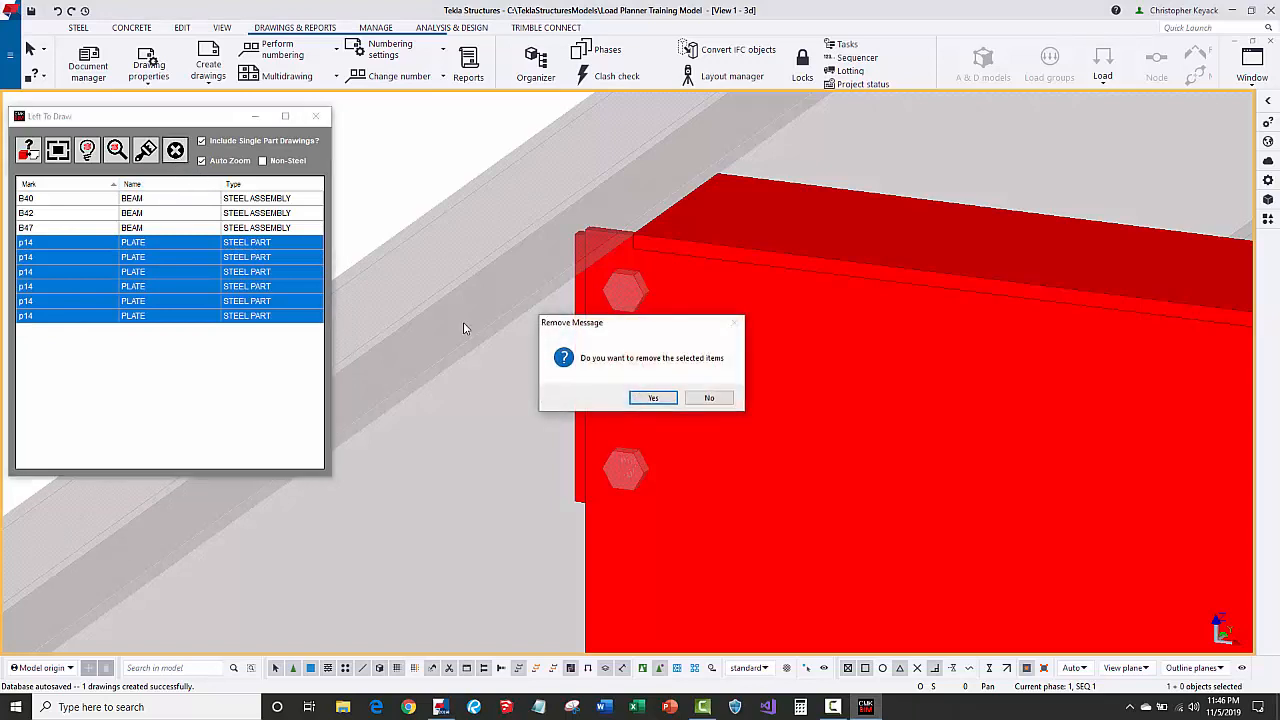
{"action": "left_click", "coordinate": [651, 397]}
{"action": "left_click", "coordinate": [146, 151]}
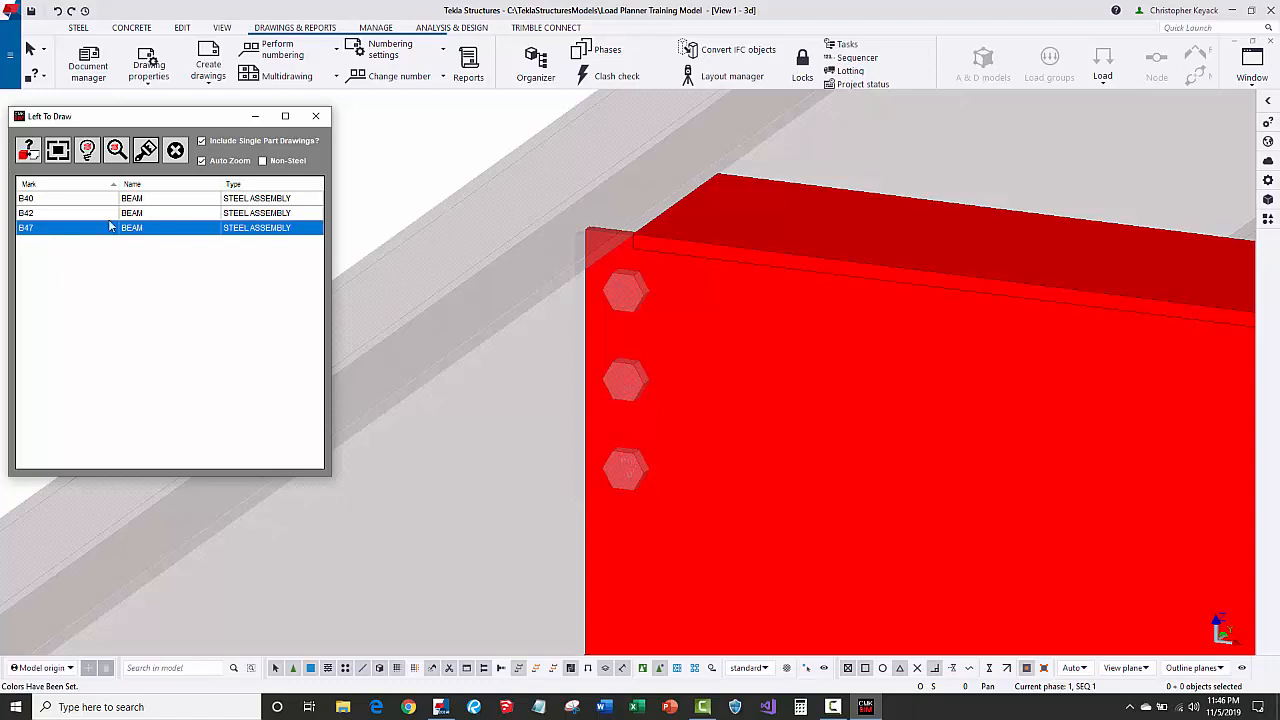
Highlight beams B40, B42 and B47 in the model.
{"action": "left_click", "coordinate": [47, 200]}
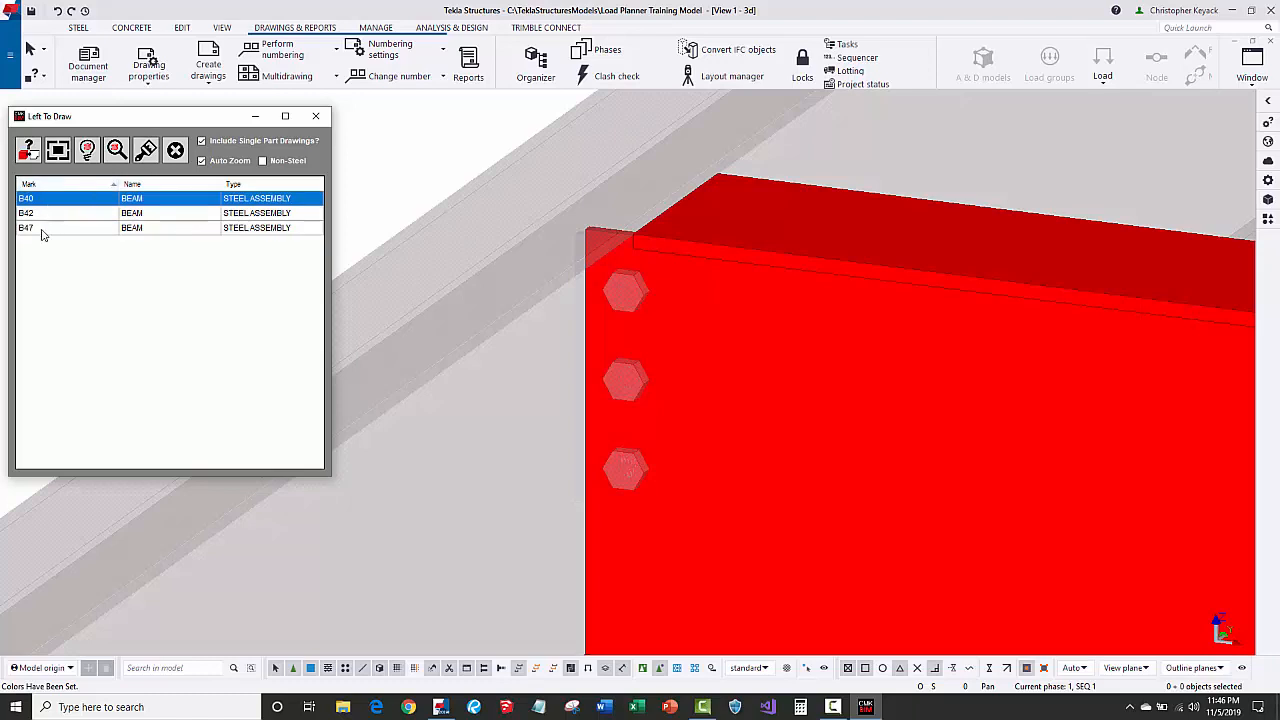
{"action": "left_click", "coordinate": [40, 232], "text": "shift"}
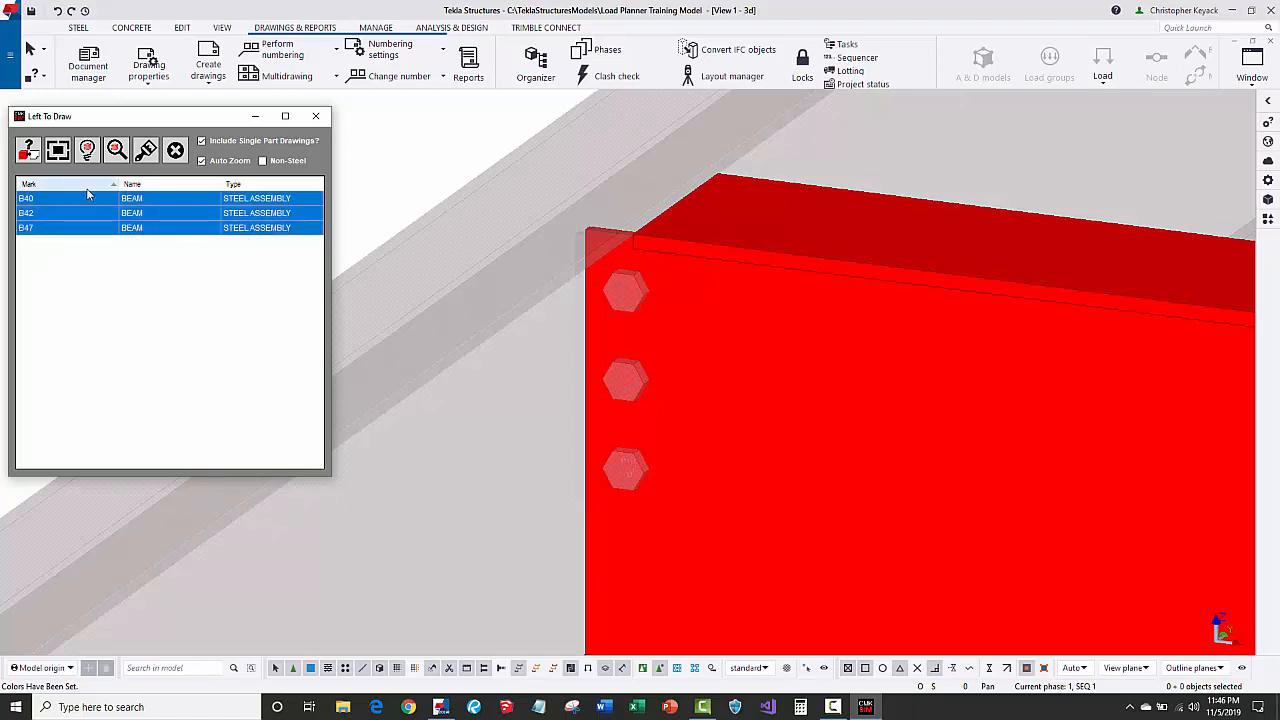
{"action": "left_click", "coordinate": [88, 152]}
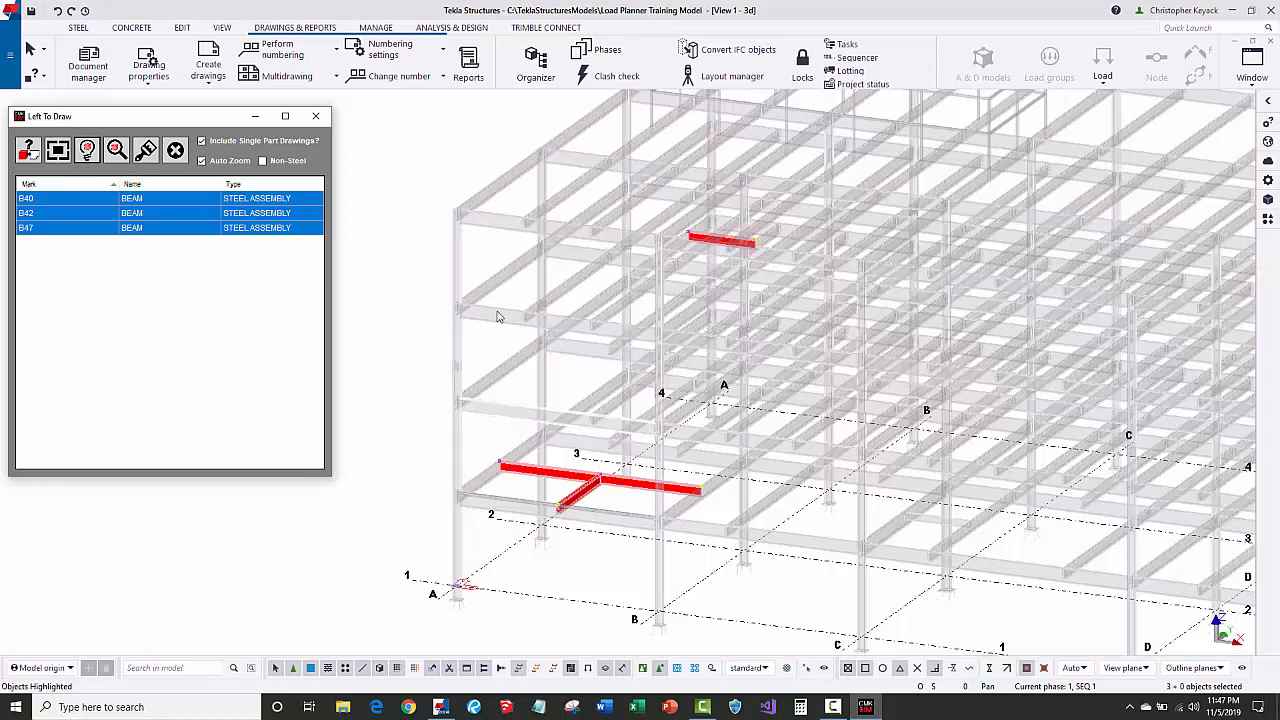
Create assembly drawings for beams B40, B42 and B47, then begin removing their rows.
{"action": "right_click", "coordinate": [402, 177]}
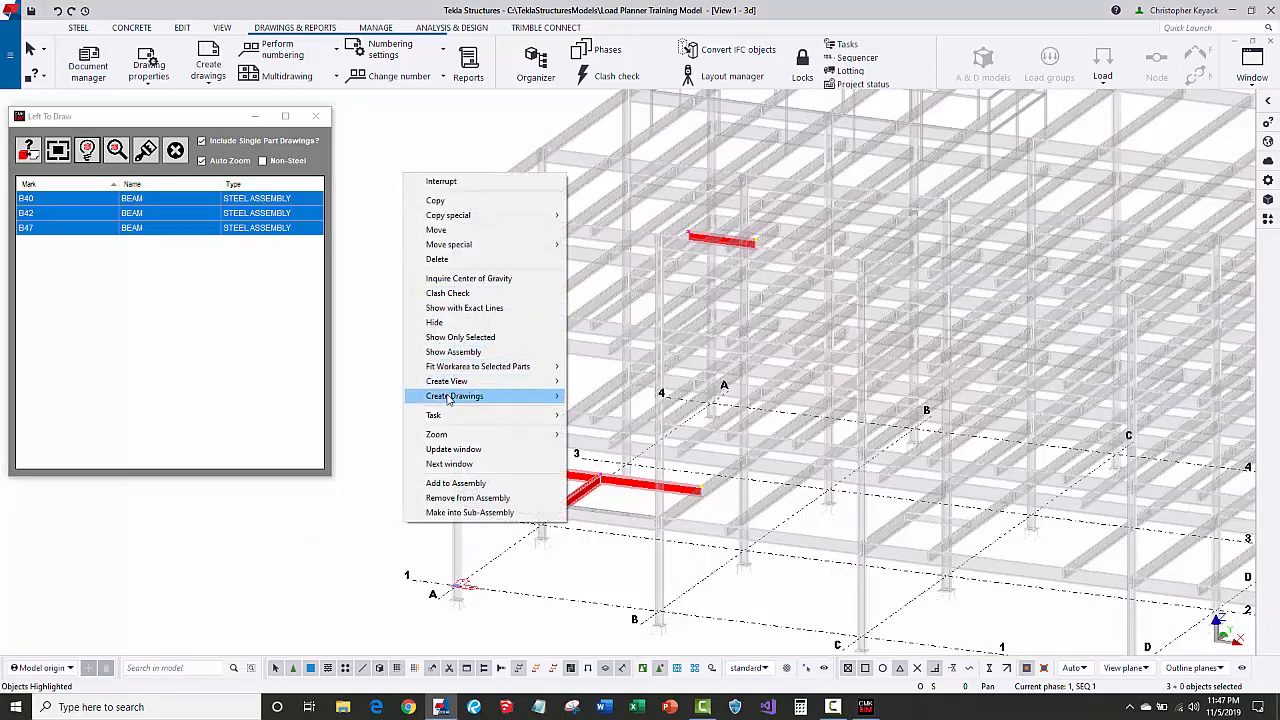
{"action": "mouse_move", "coordinate": [450, 396]}
{"action": "left_click", "coordinate": [605, 411]}
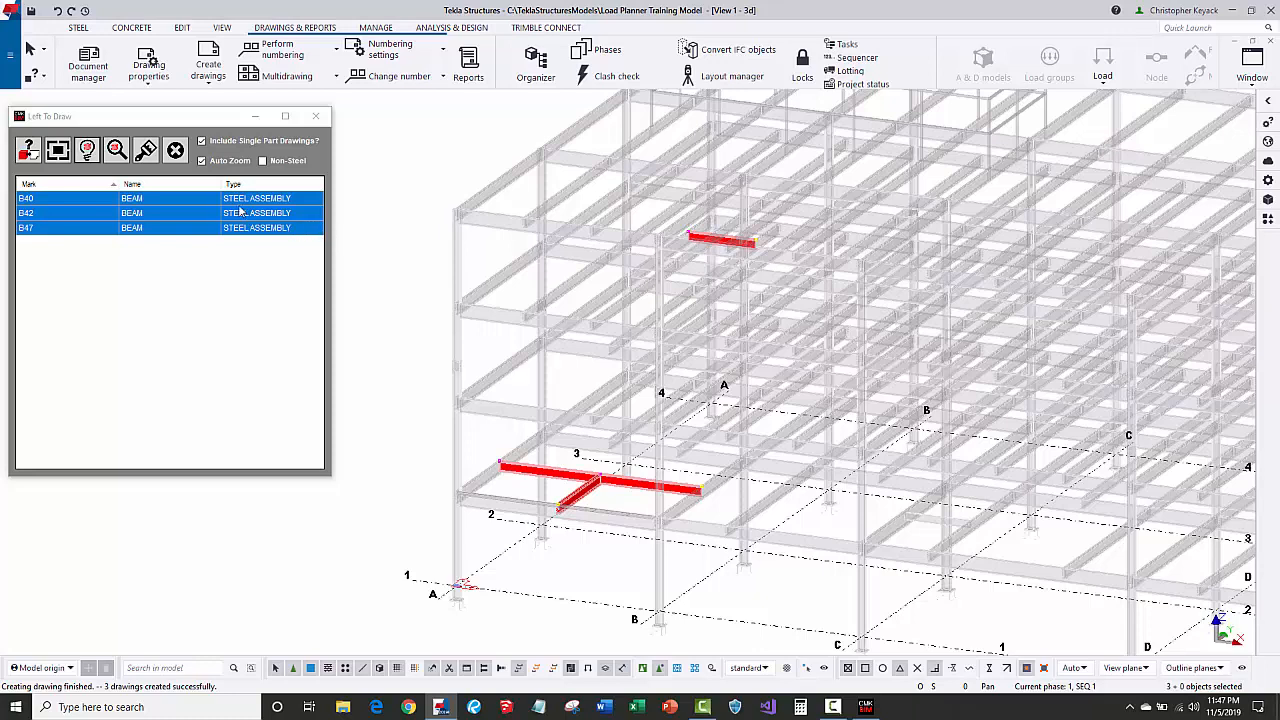
{"action": "left_click", "coordinate": [175, 150]}
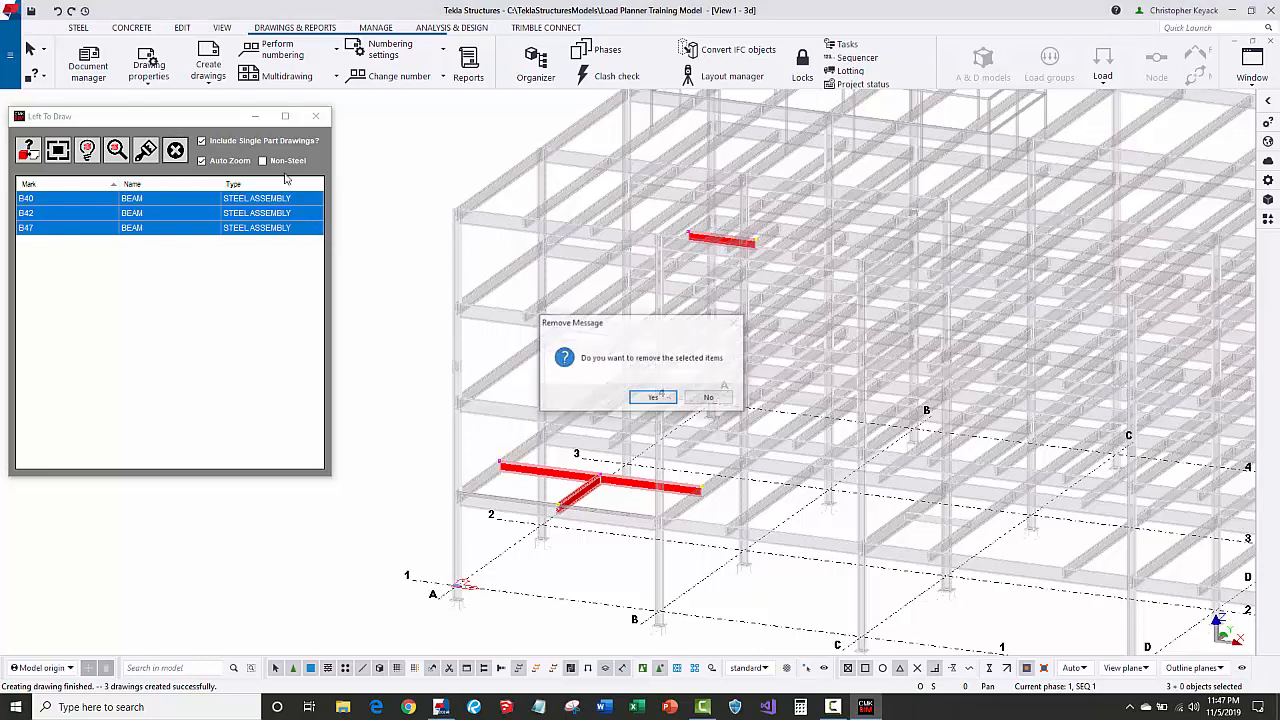
Confirm removal of the B40, B42 and B47 rows and reset the model colours.
{"action": "left_click", "coordinate": [654, 397]}
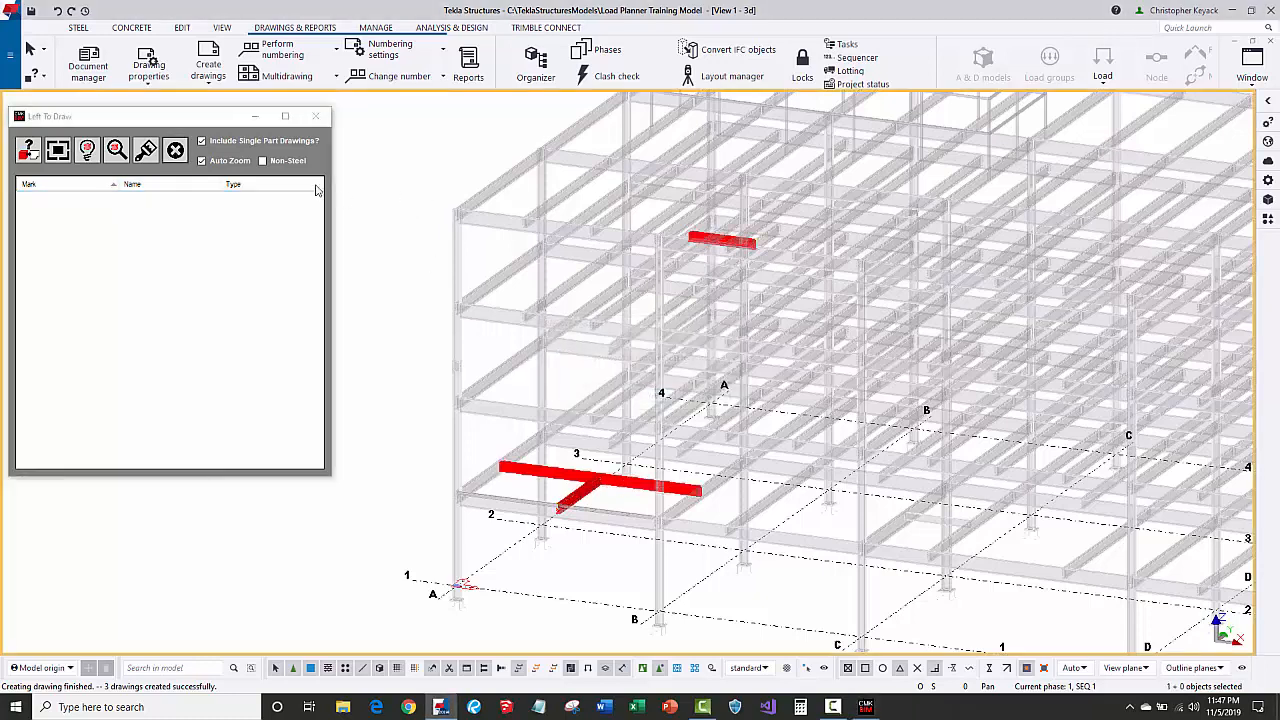
{"action": "left_click", "coordinate": [145, 150]}
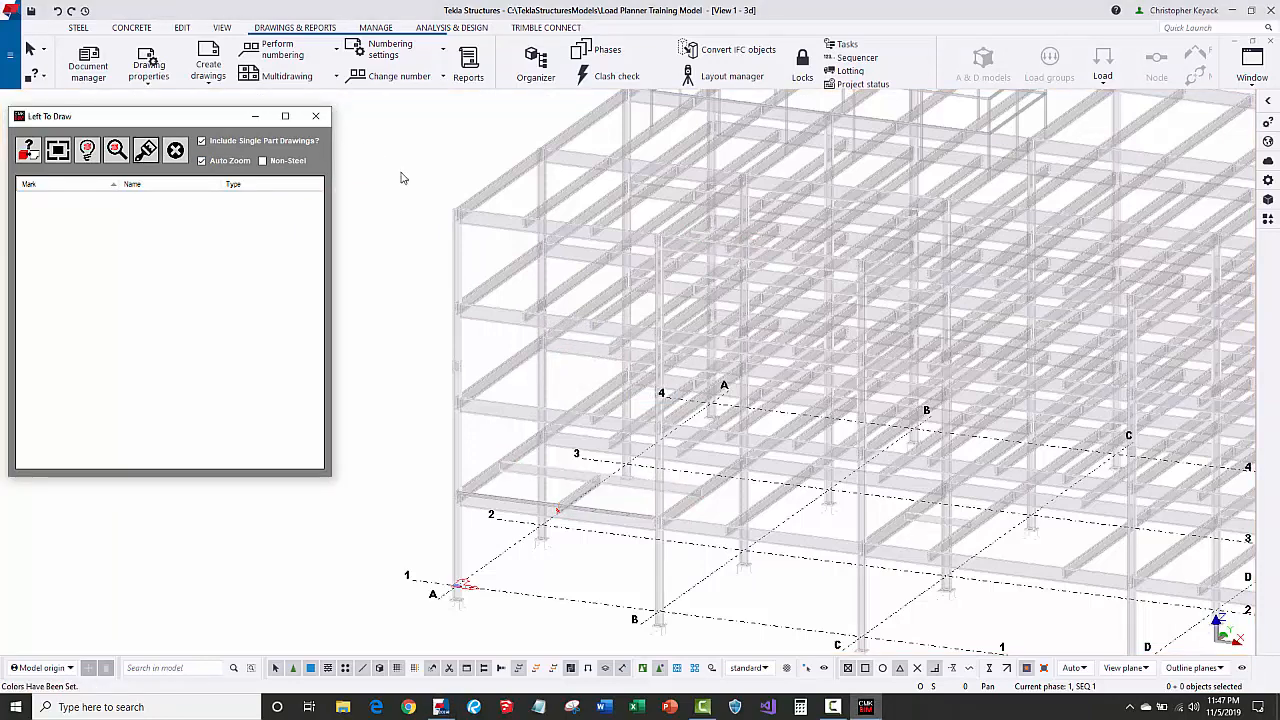
{"action": "scroll", "coordinate": [400, 180], "scroll_direction": "down", "scroll_amount": 5}
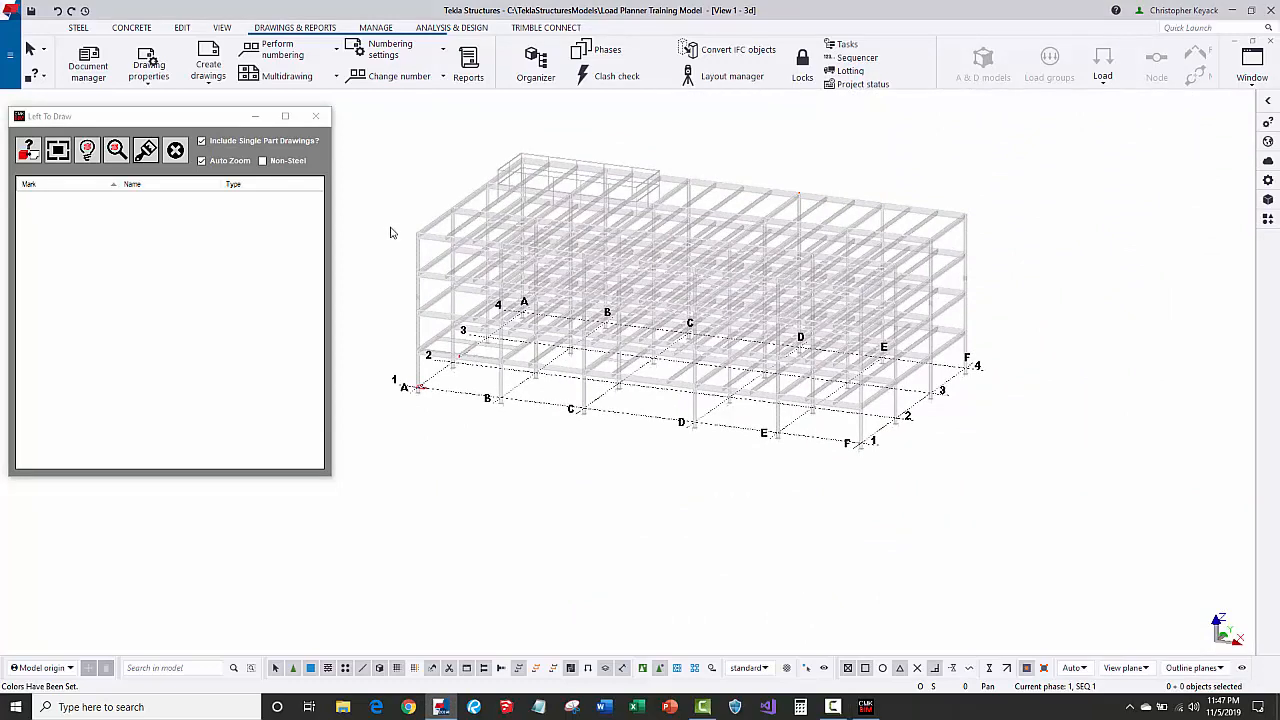
Rescan the model for undrawn parts, which now lists WASHER parts.
{"action": "left_click", "coordinate": [29, 151]}
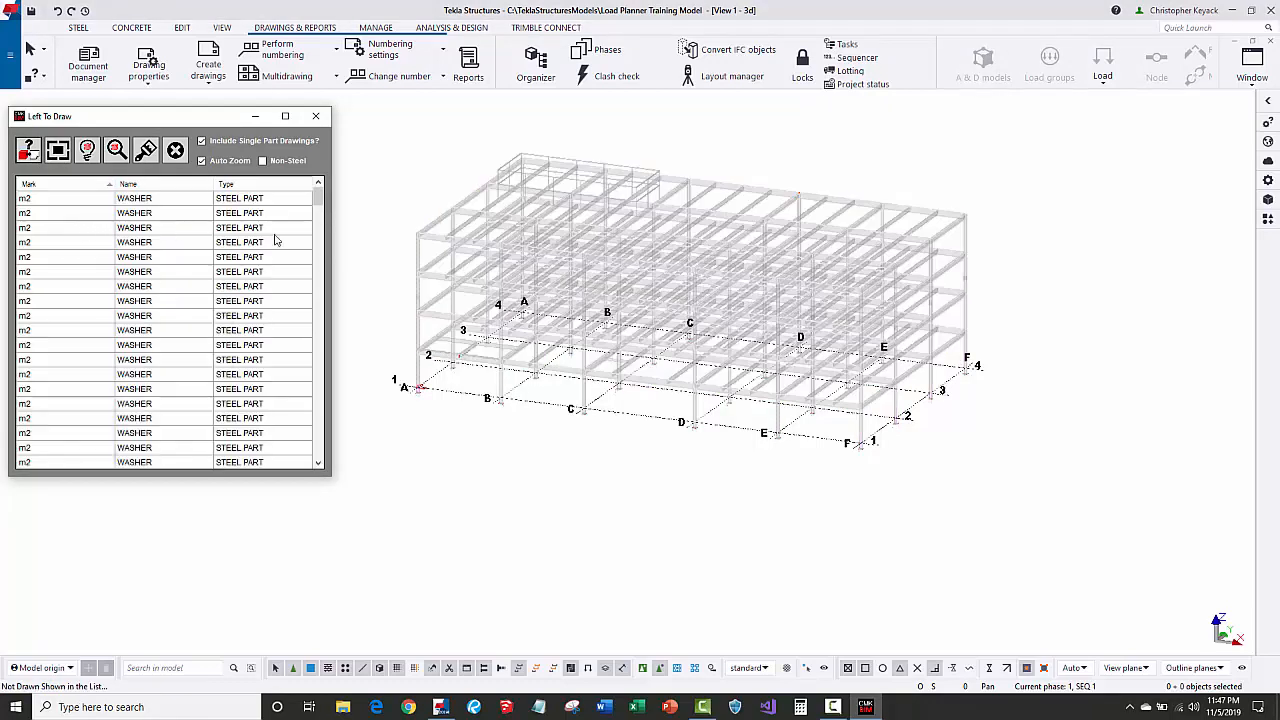
{"action": "left_click", "coordinate": [320, 225]}
{"action": "left_click_drag", "start_coordinate": [320, 221], "coordinate": [303, 200]}
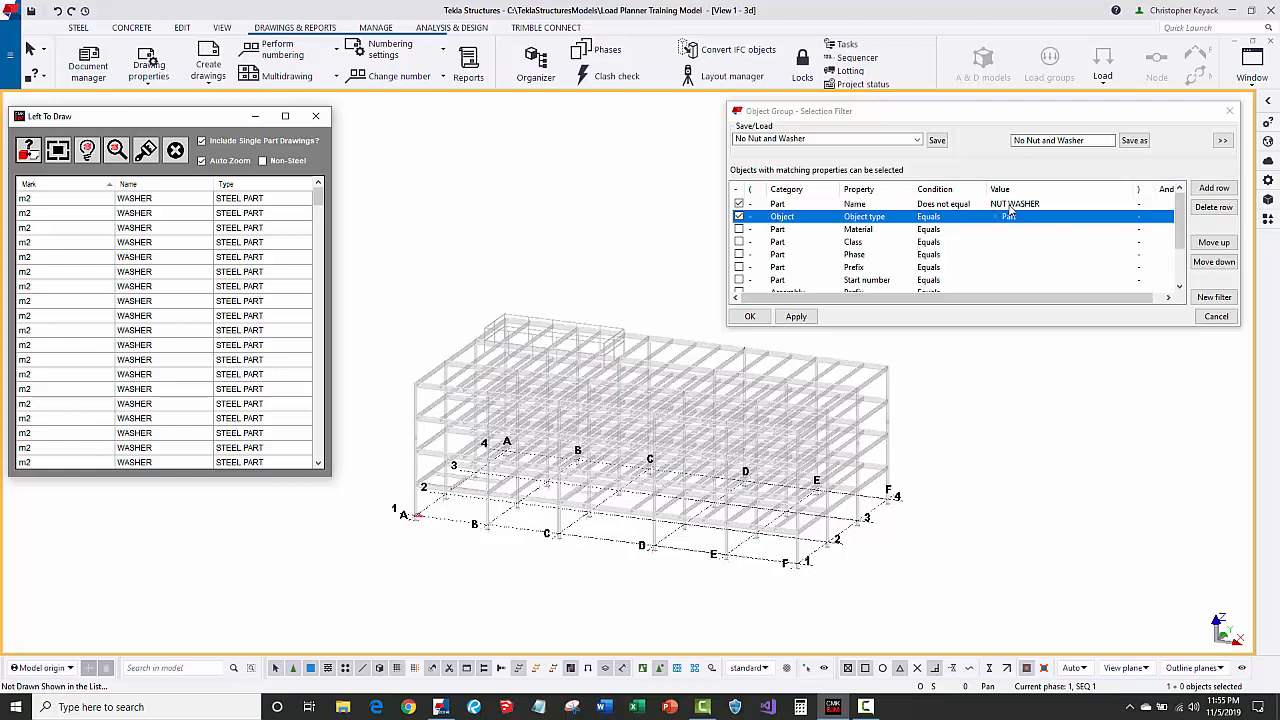
Select all model objects, inspect the column base, and rescan with NUT WASHER parts filtered out.
{"action": "left_click", "coordinate": [608, 252]}
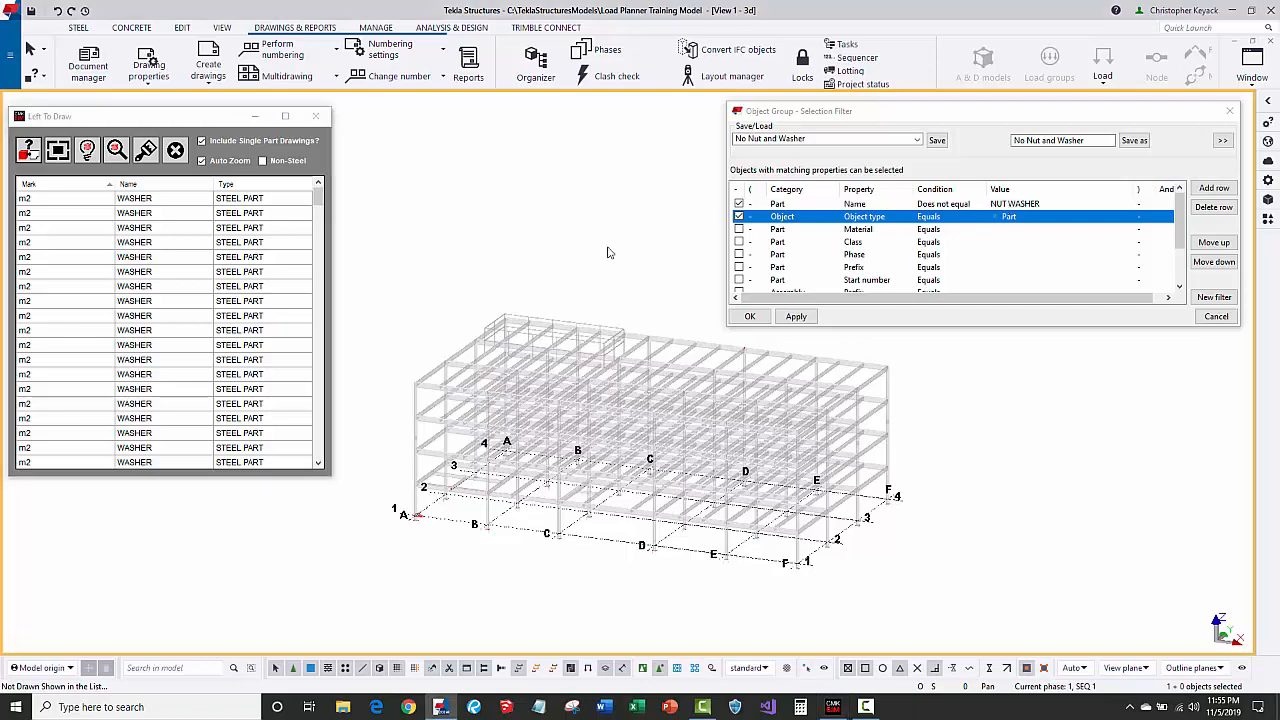
{"action": "key", "text": "ctrl+a"}
{"action": "scroll", "coordinate": [387, 538], "scroll_direction": "up", "scroll_amount": 5}
{"action": "scroll", "coordinate": [525, 462], "scroll_direction": "up", "scroll_amount": 2}
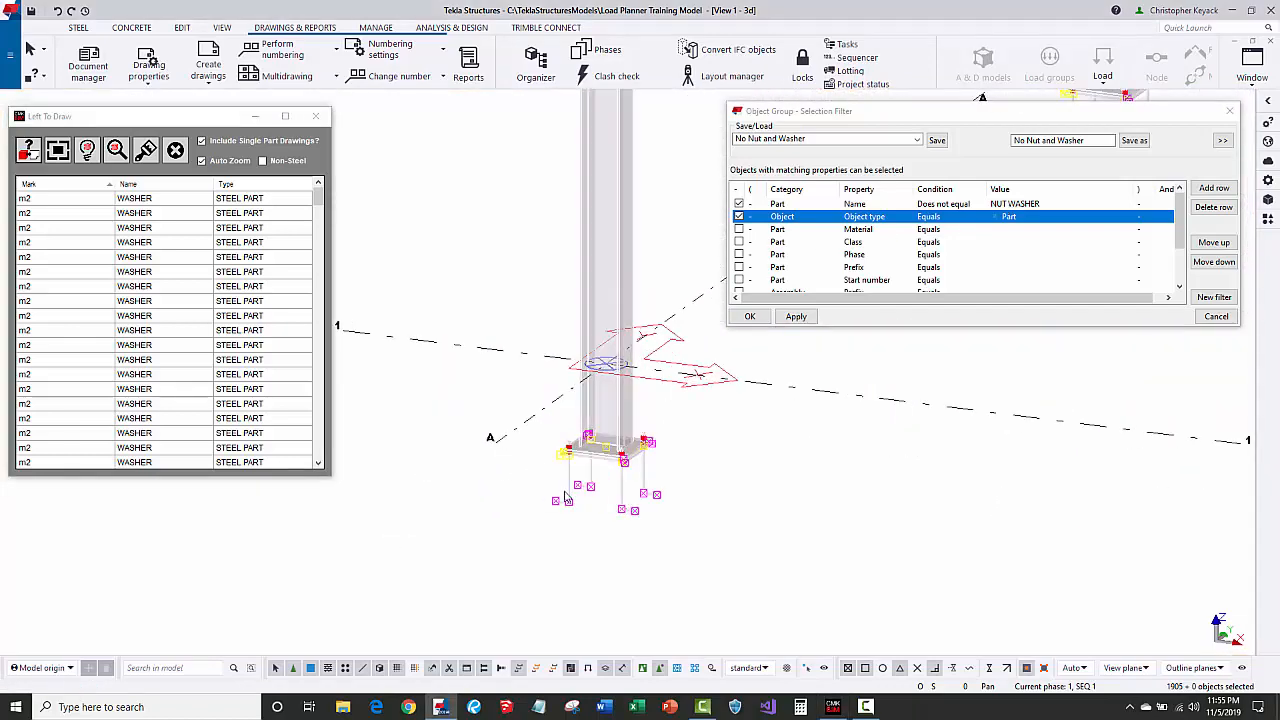
{"action": "scroll", "coordinate": [565, 497], "scroll_direction": "up", "scroll_amount": 5}
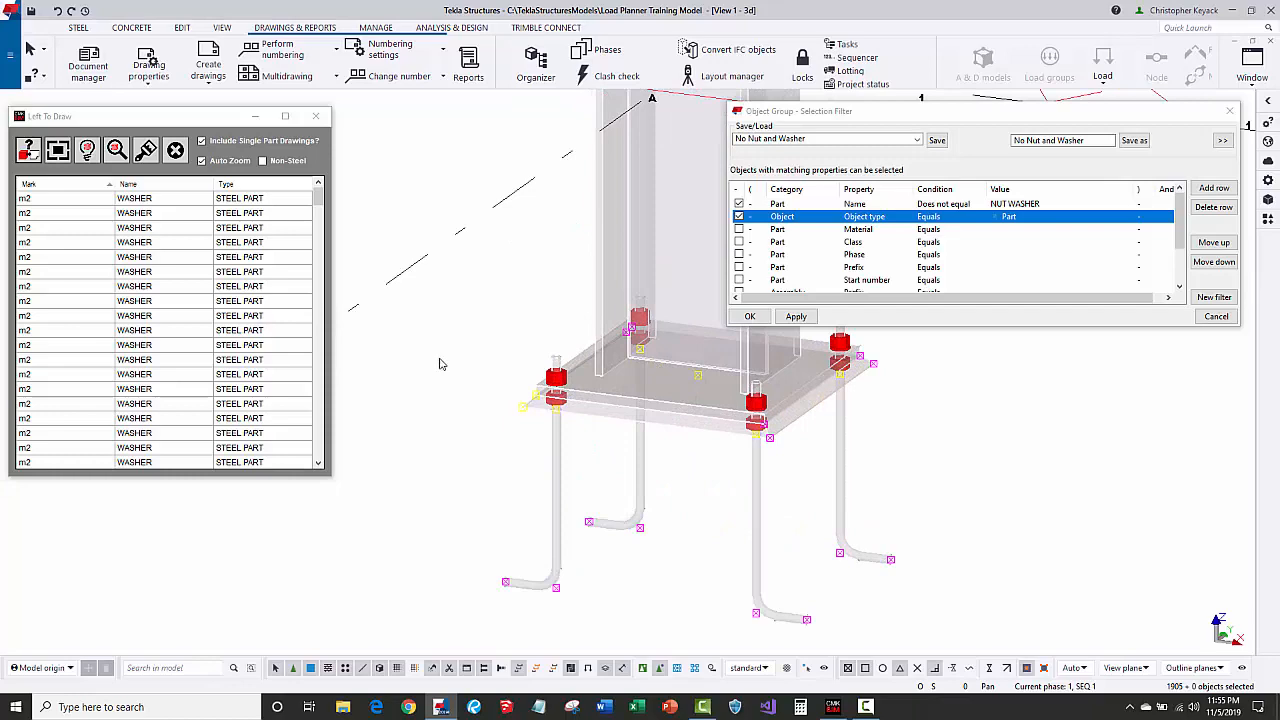
{"action": "scroll", "coordinate": [443, 360], "scroll_direction": "down", "scroll_amount": 5}
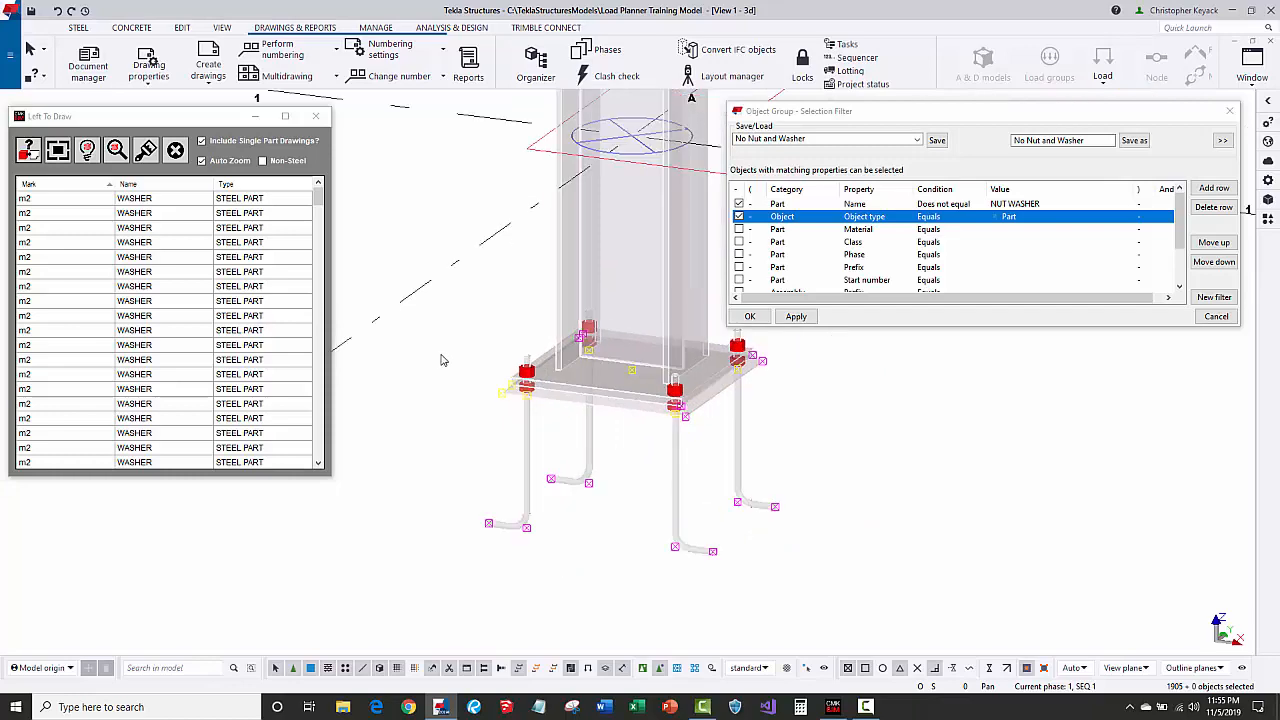
{"action": "scroll", "coordinate": [443, 360], "scroll_direction": "down", "scroll_amount": 8}
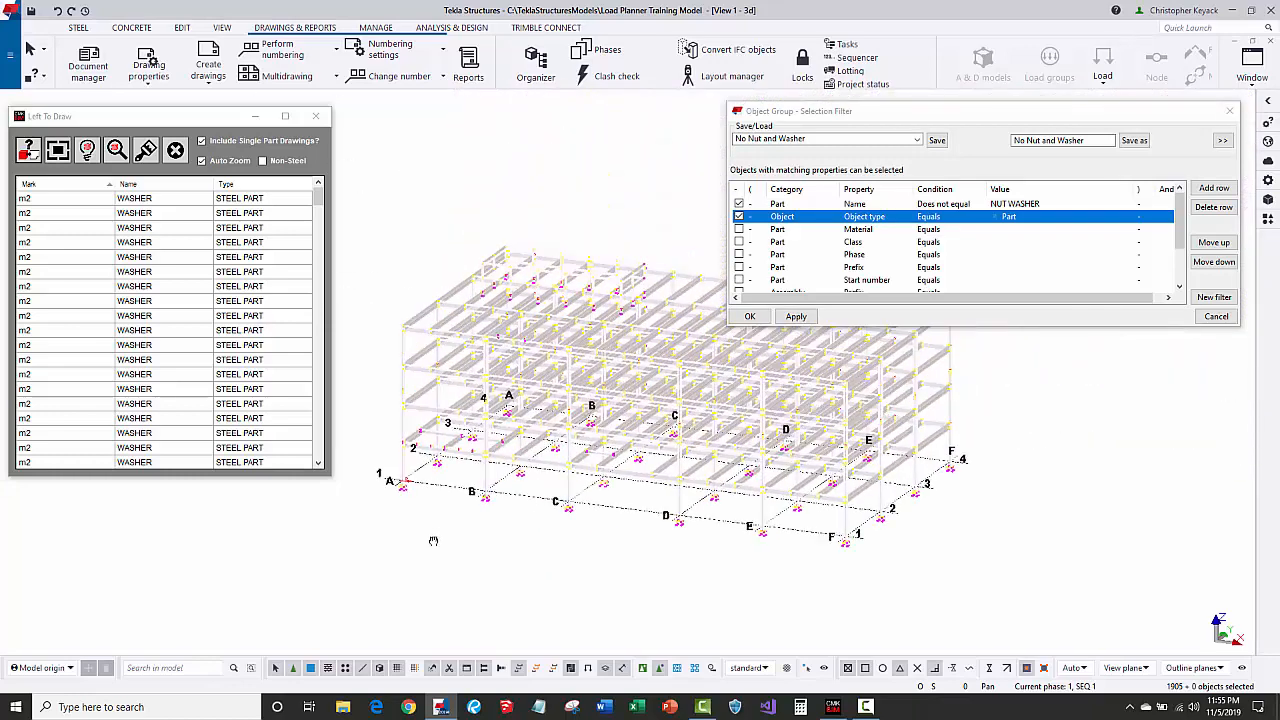
{"action": "left_click", "coordinate": [30, 150]}
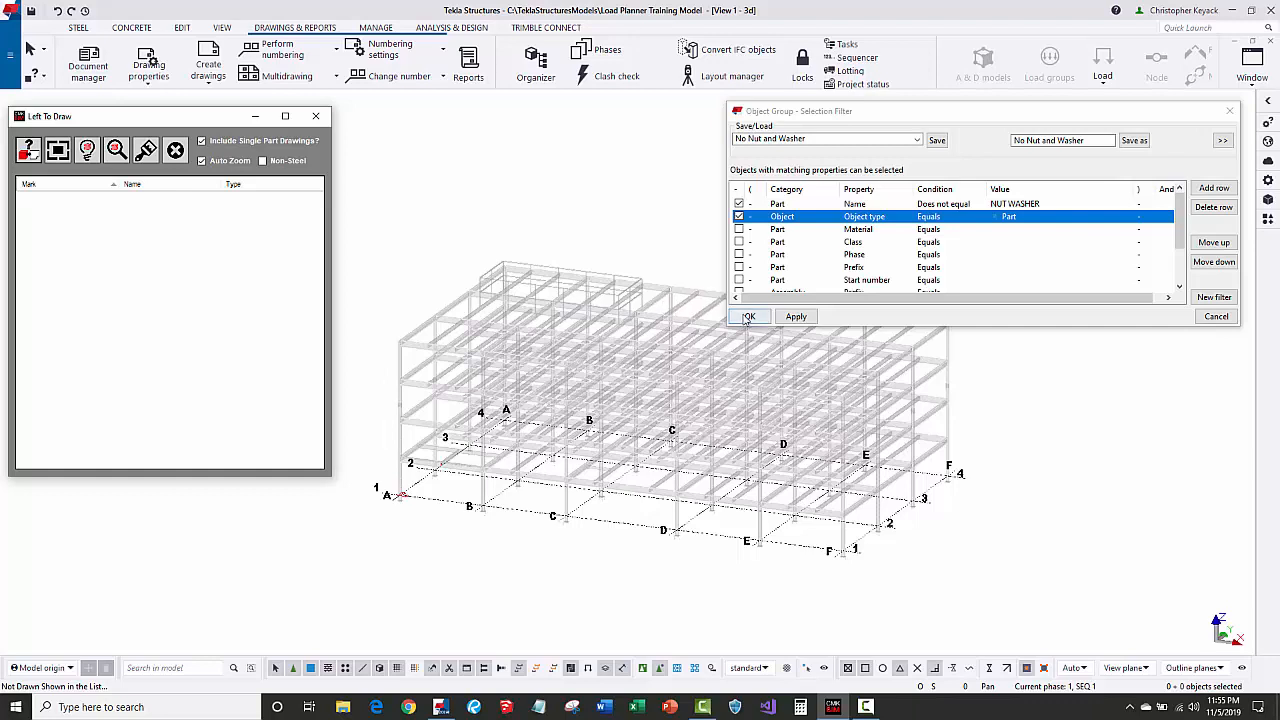
Switch off the NUT WASHER name rule and close the Selection Filter with OK.
{"action": "left_click", "coordinate": [739, 216]}
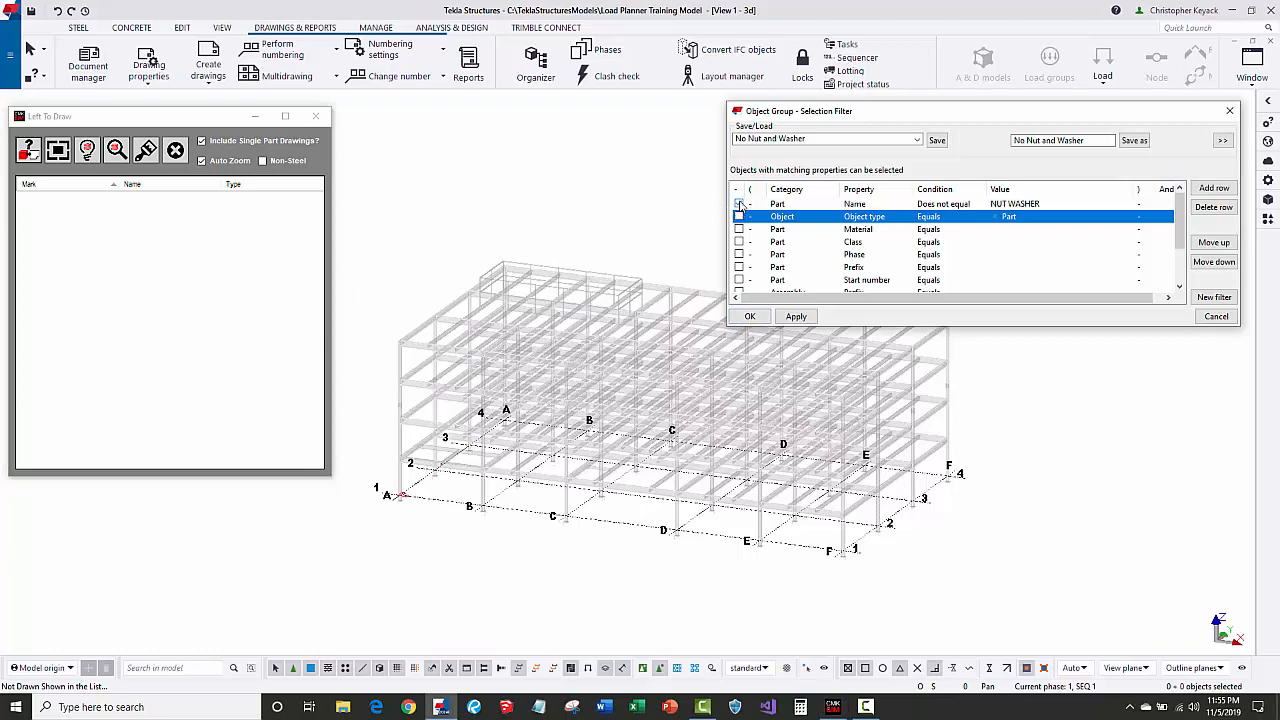
{"action": "left_click", "coordinate": [739, 203]}
{"action": "left_click", "coordinate": [750, 316]}
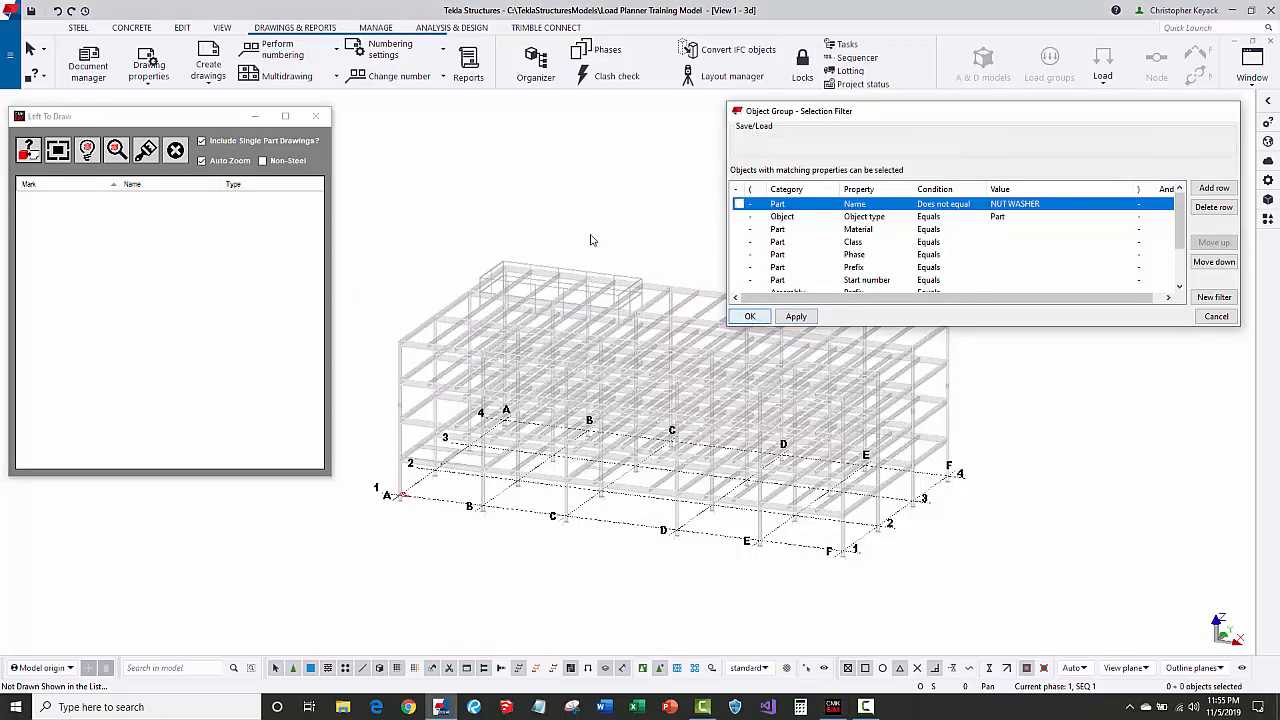
Frame the whole building and area-select its parts.
{"action": "scroll", "coordinate": [396, 300], "scroll_direction": "up", "scroll_amount": 2}
{"action": "middle_click_drag", "start_coordinate": [418, 274], "coordinate": [460, 200]}
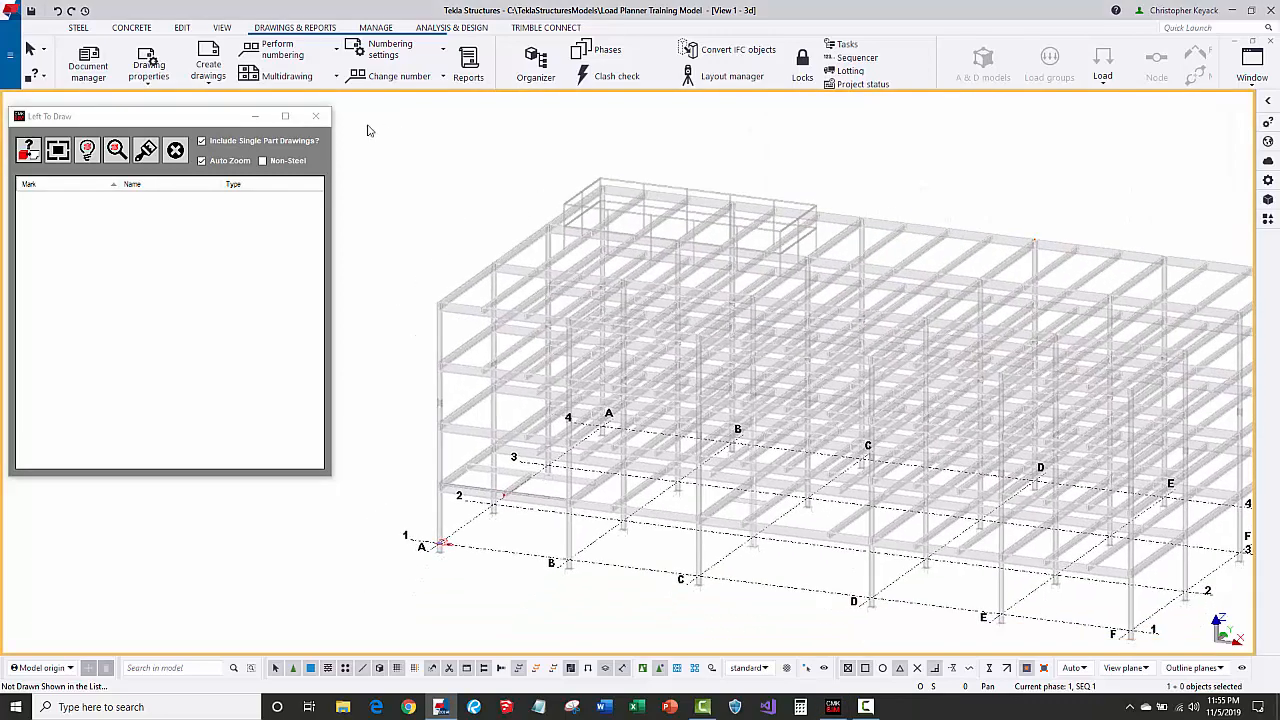
{"action": "left_click_drag", "start_coordinate": [367, 123], "coordinate": [860, 636]}
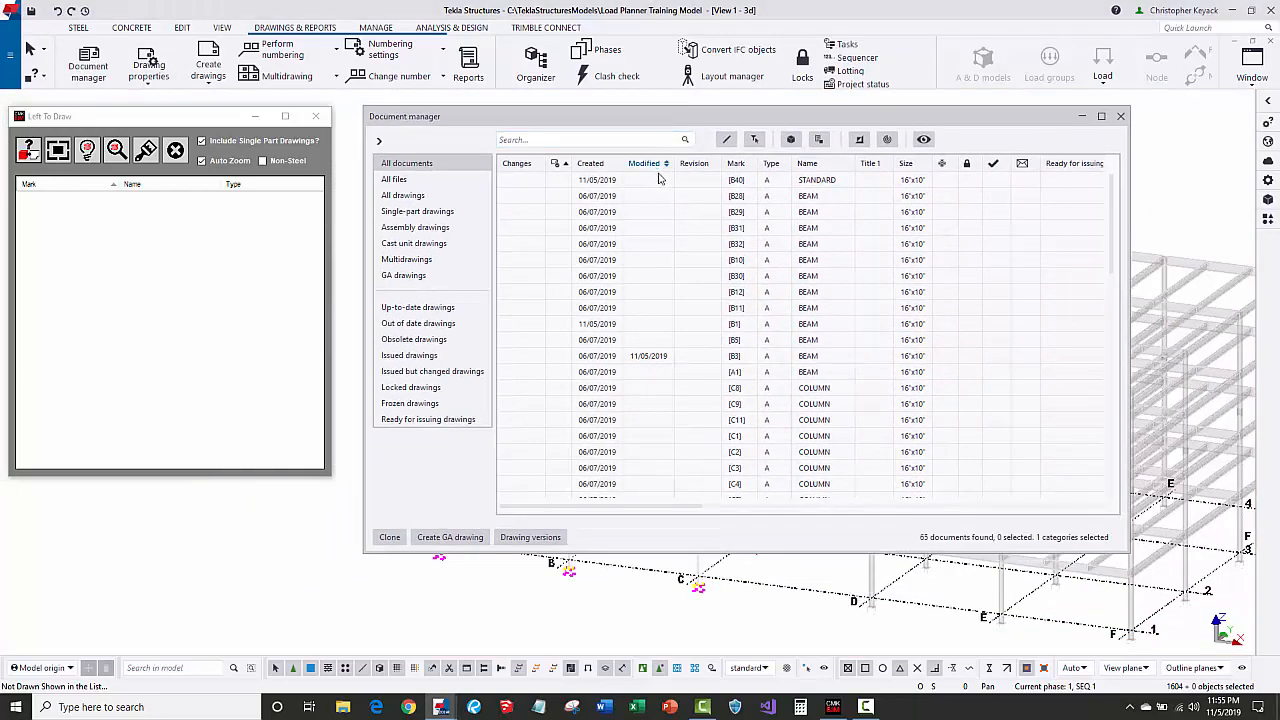
Select the twelve beam drawings B28 through A1 and move Document manager lower to reveal the model.
{"action": "left_click", "coordinate": [650, 197]}
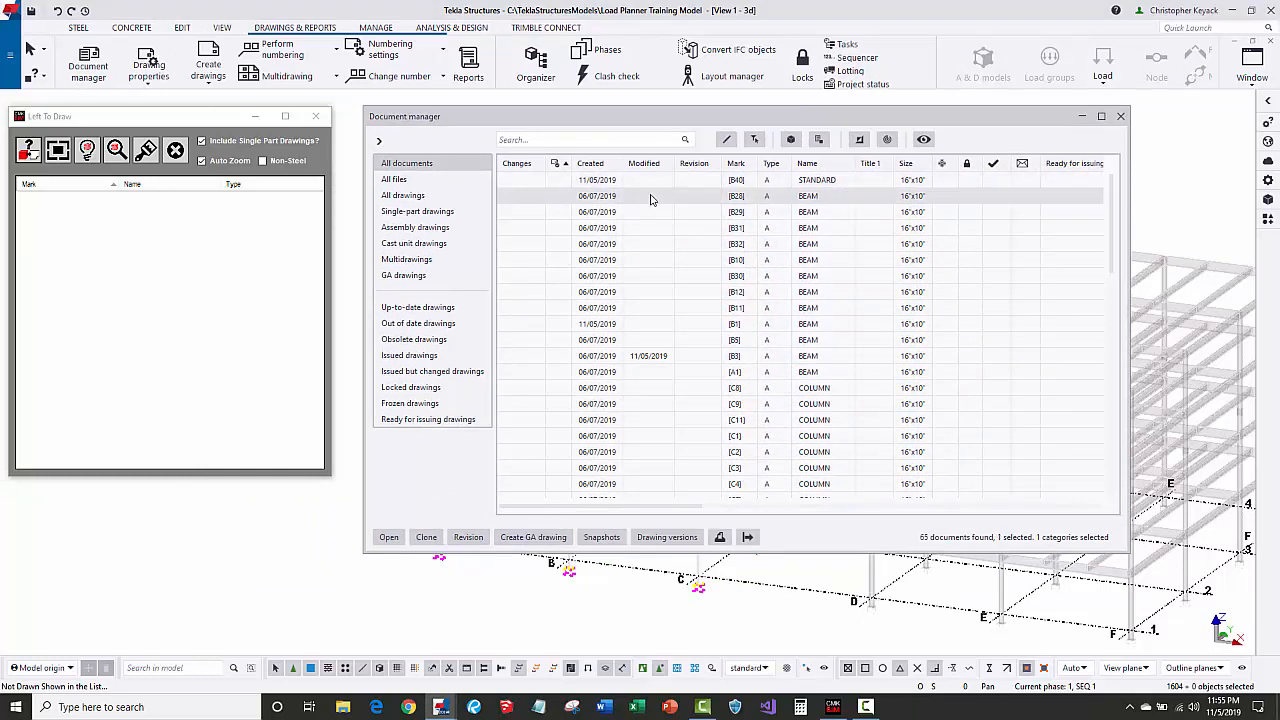
{"action": "left_click", "coordinate": [710, 372], "text": "shift"}
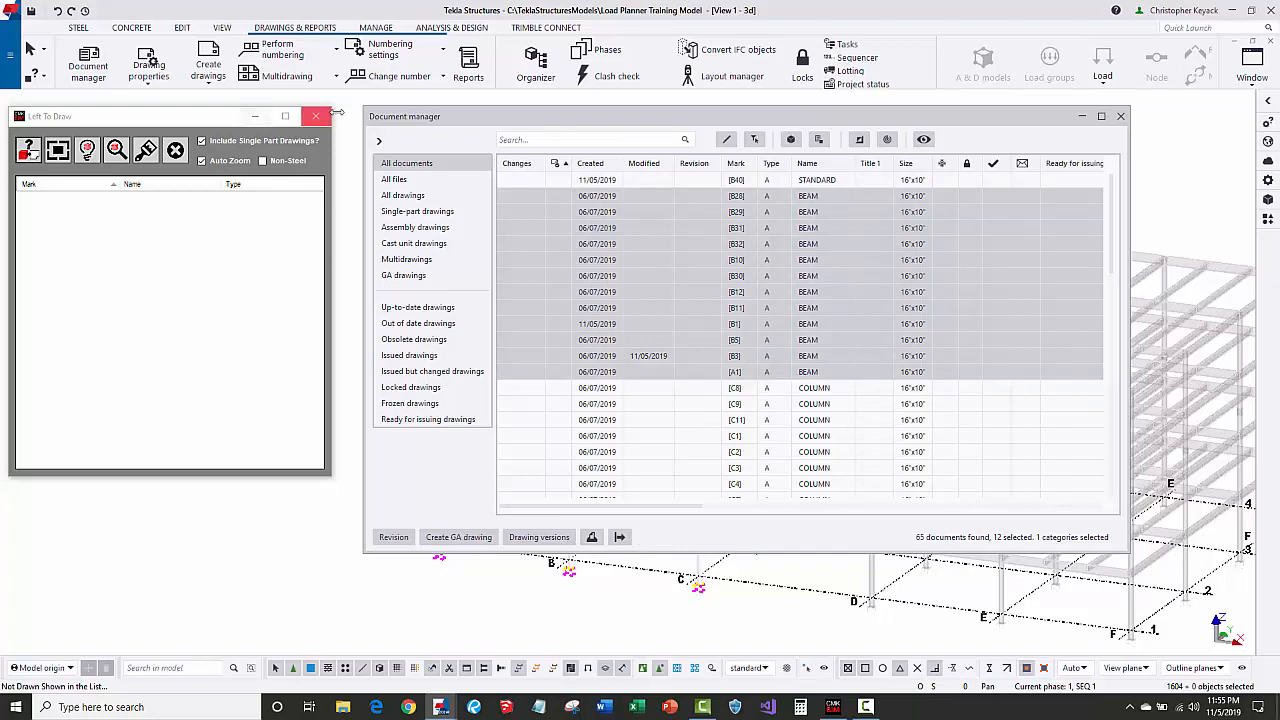
{"action": "left_click_drag", "start_coordinate": [435, 119], "coordinate": [422, 410]}
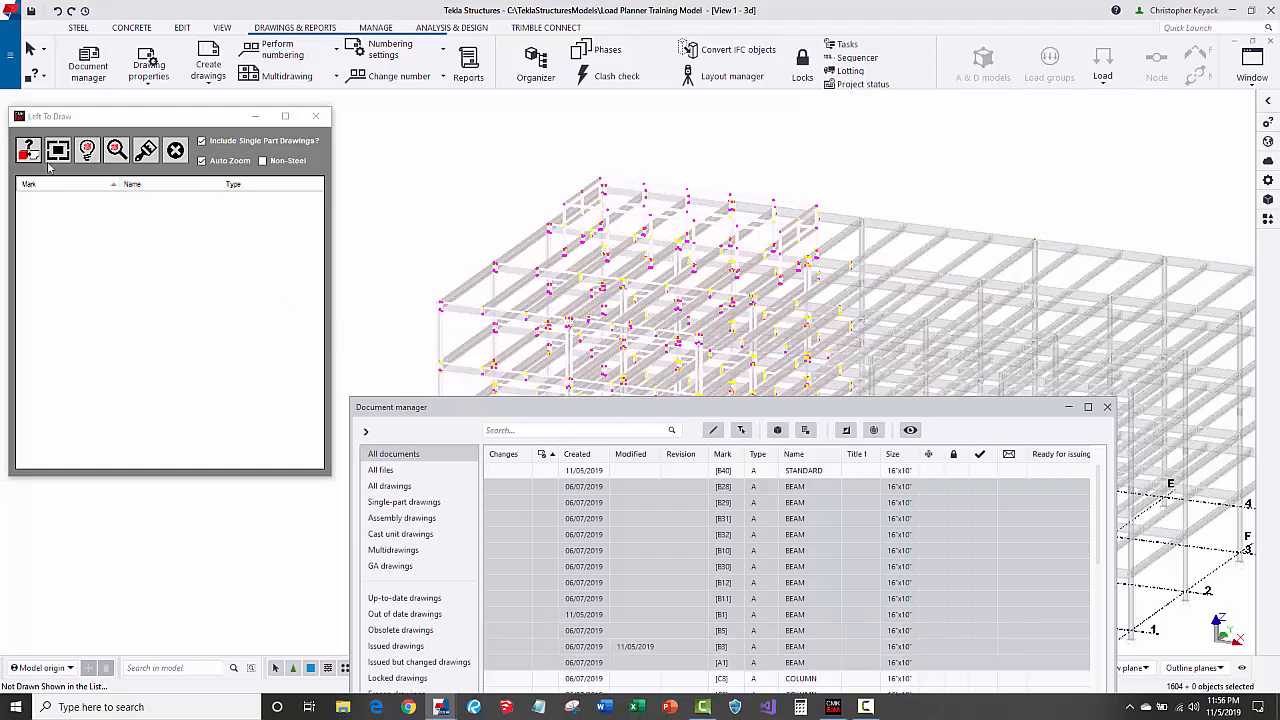
{"action": "left_click", "coordinate": [49, 120]}
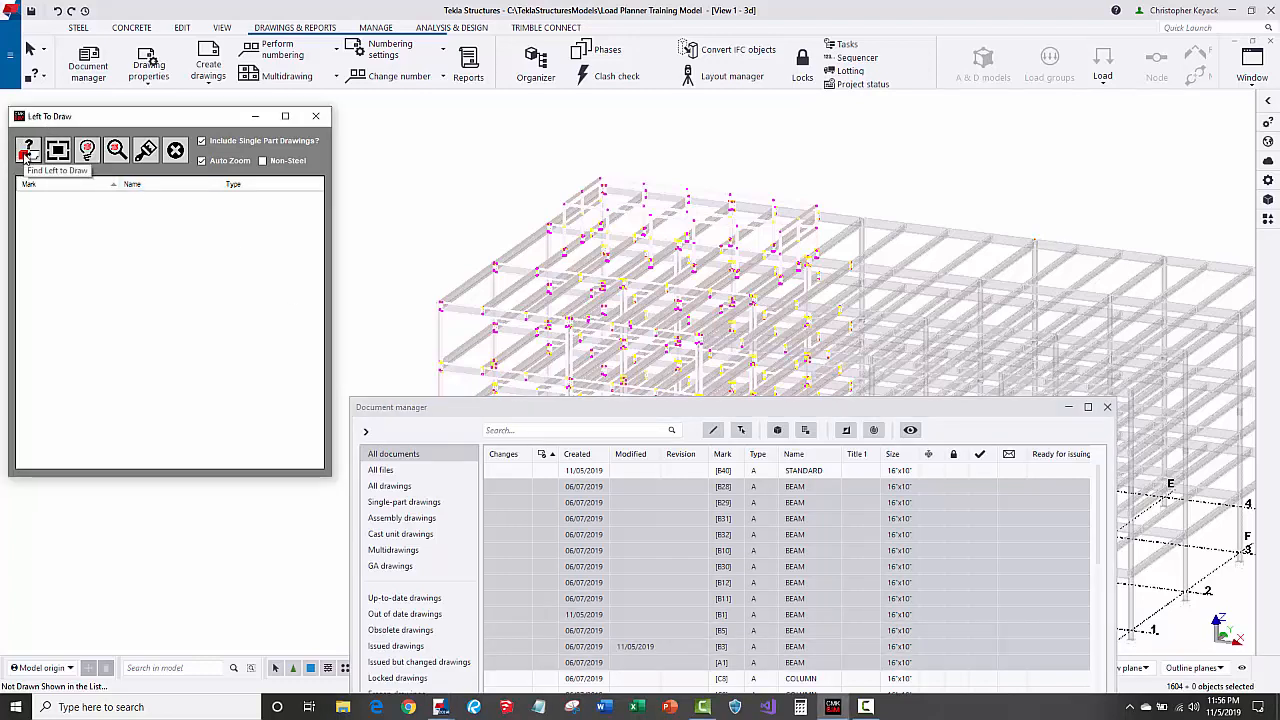